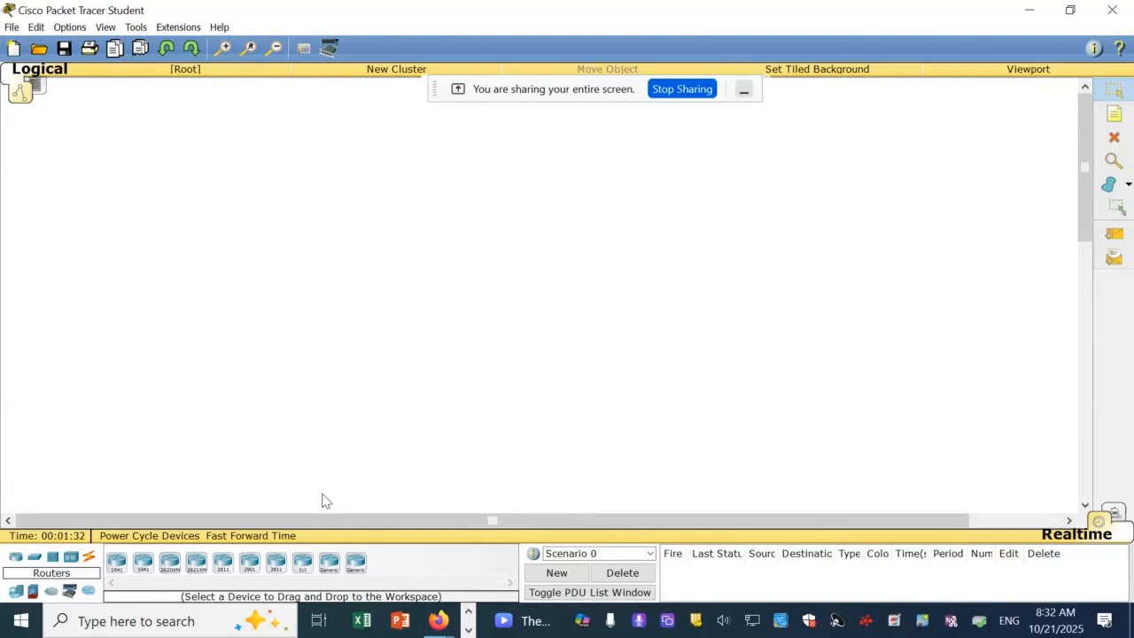
- Place a 2960 switch in the middle of the workspace and a generic server to its upper left
left_click(34, 558)
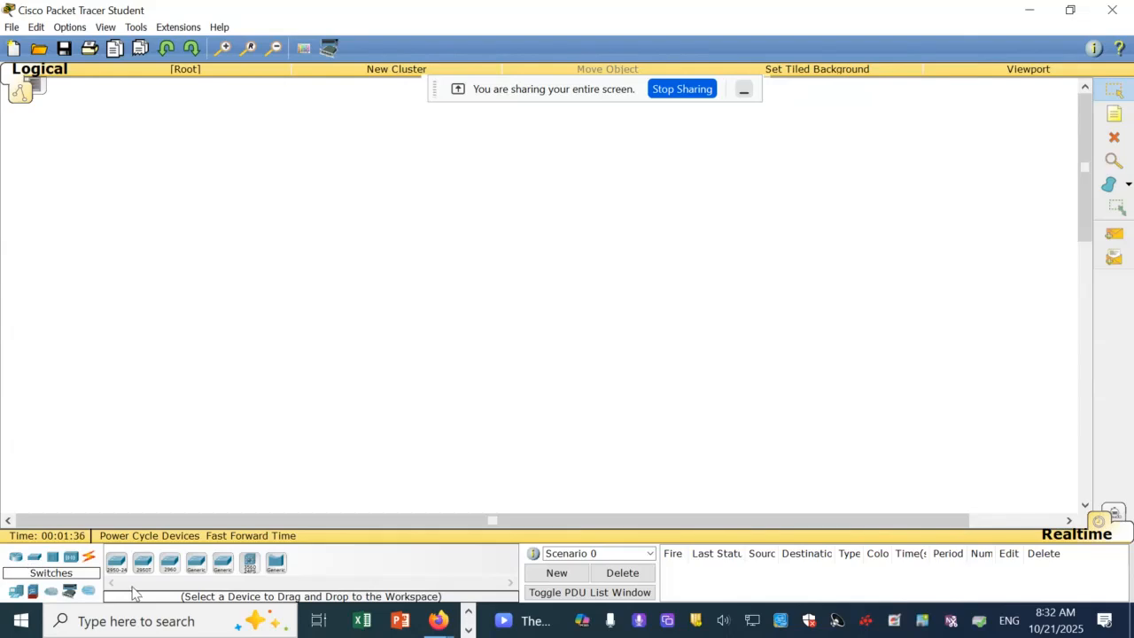
left_click_drag(165, 571, 518, 265)
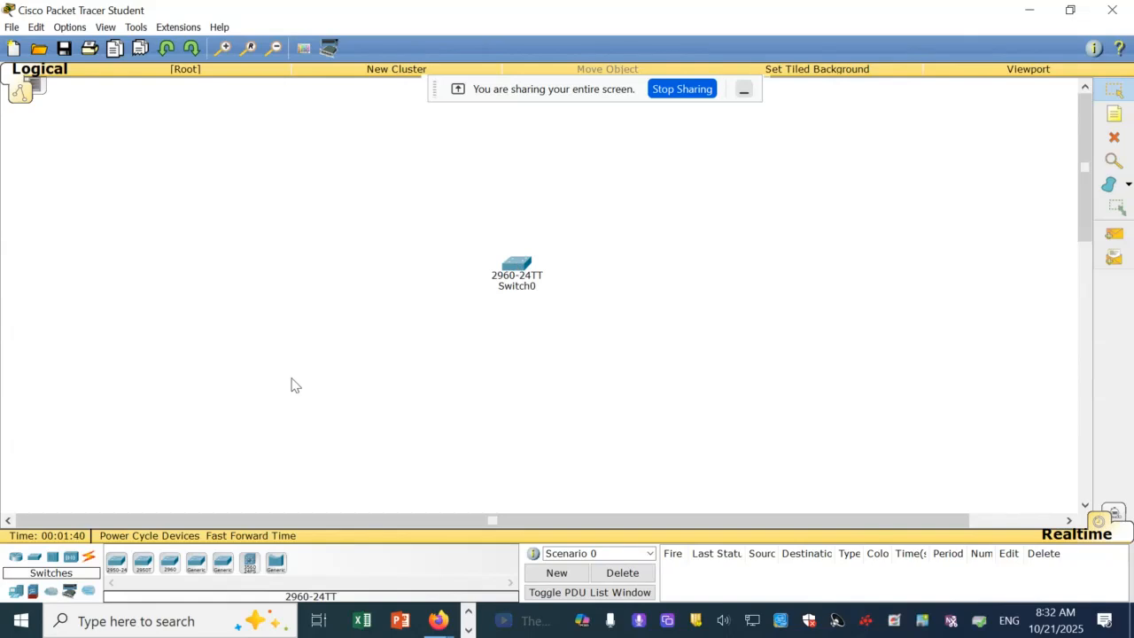
left_click(20, 592)
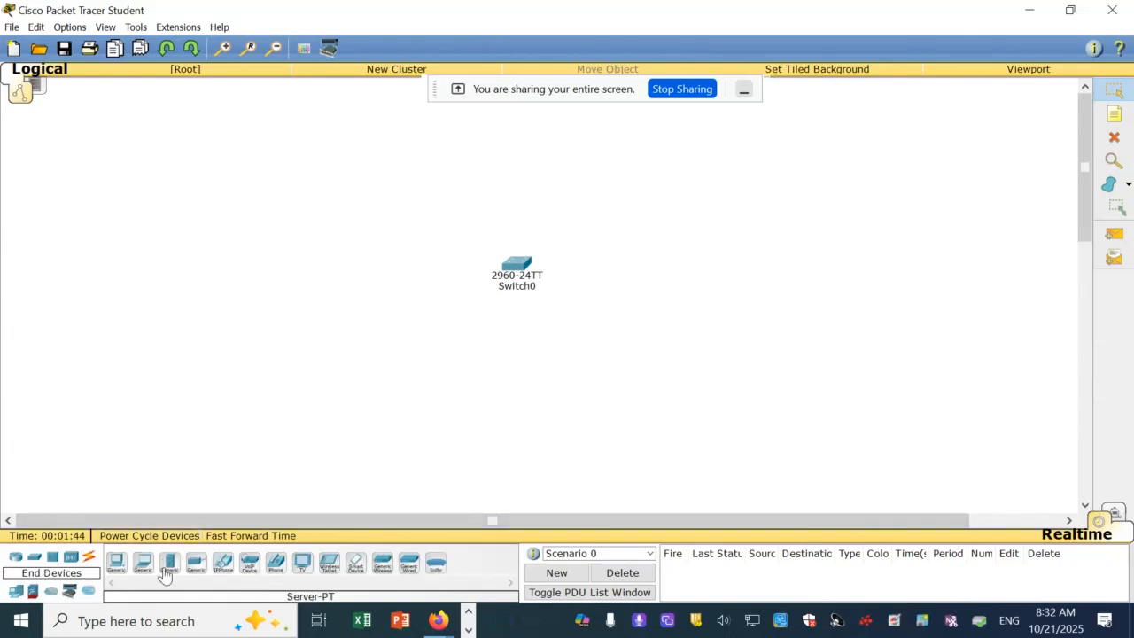
left_click_drag(170, 564, 280, 184)
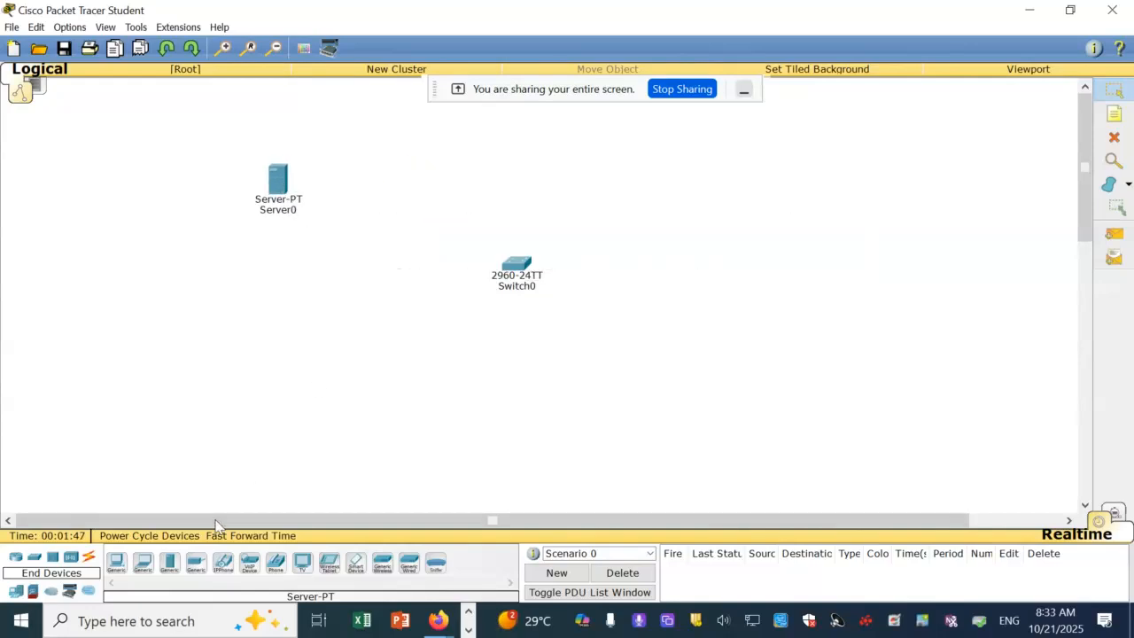
- Add two generic PCs to the workspace, one below and left of the server, the other lower down below the server
left_click(119, 567)
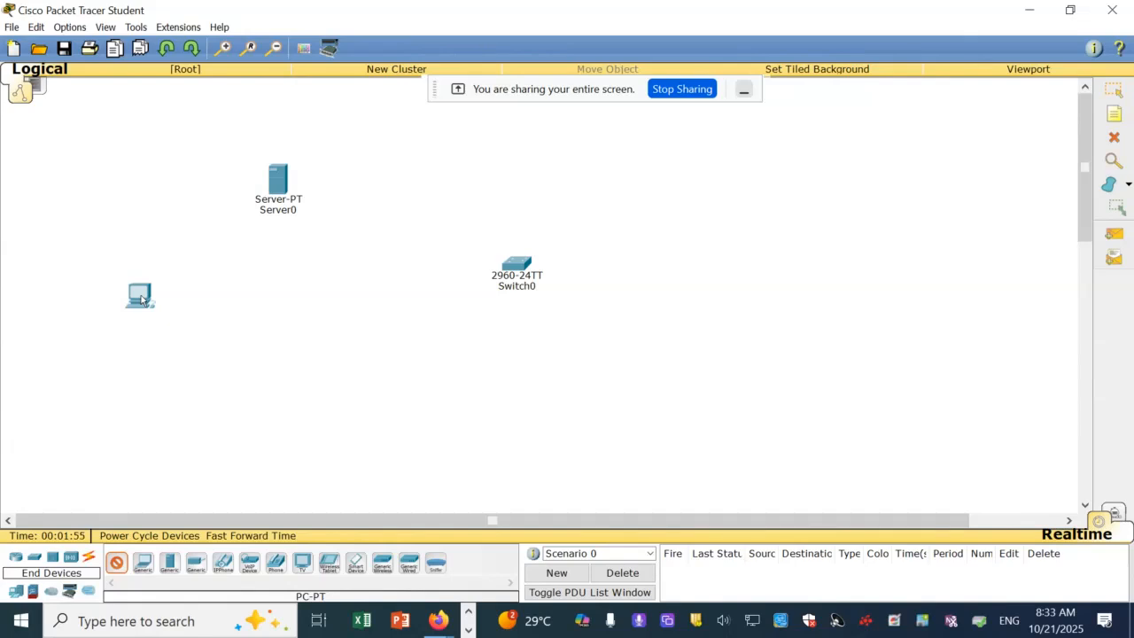
left_click(140, 299)
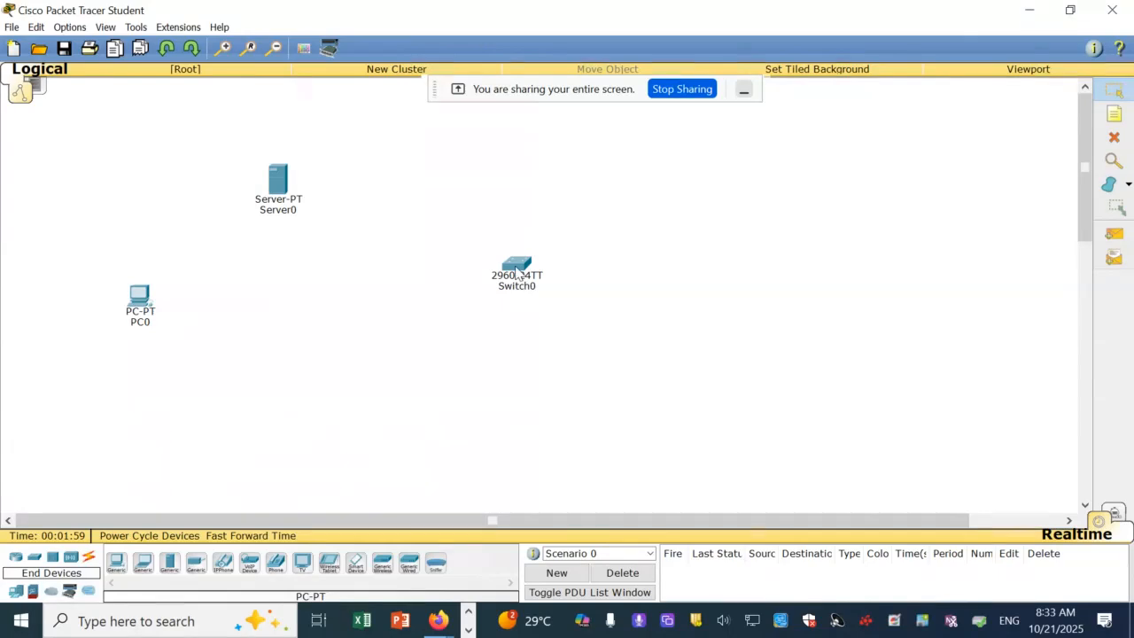
left_click(116, 561)
left_click(309, 404)
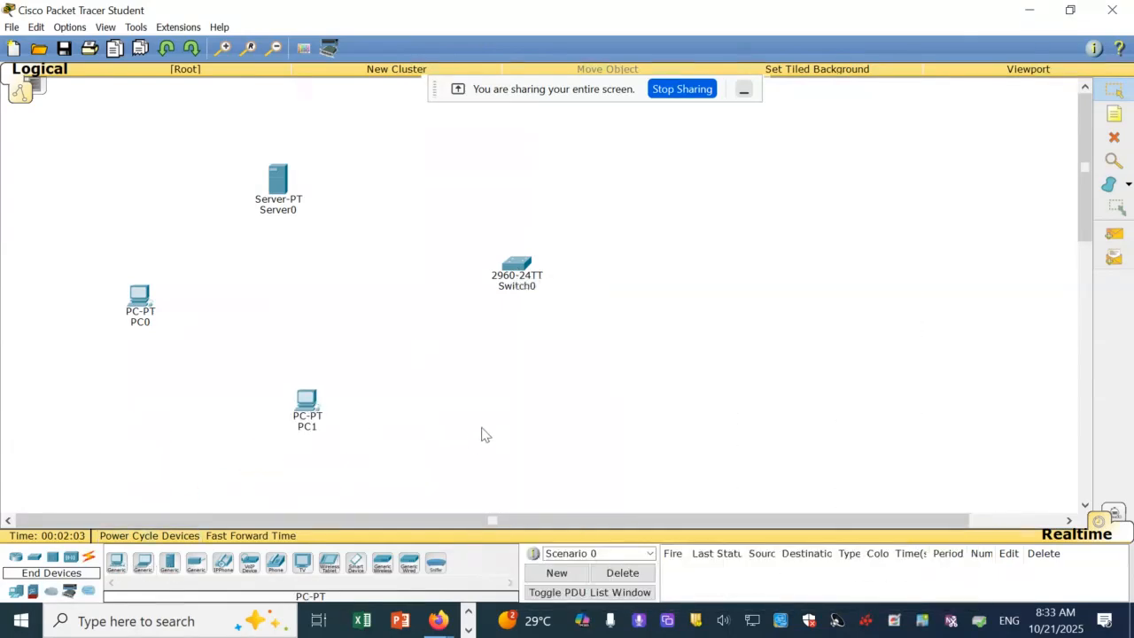
- Connect the switch's FastEthernet0/1 port to the server's FastEthernet0 port with a copper straight-through cable
left_click(90, 559)
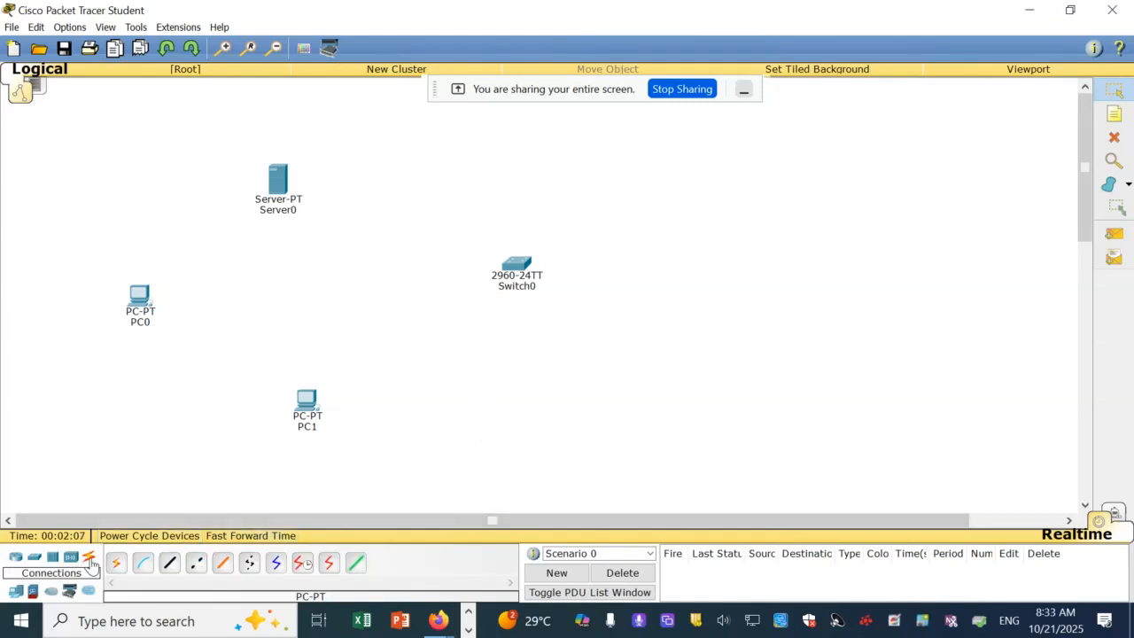
left_click(169, 562)
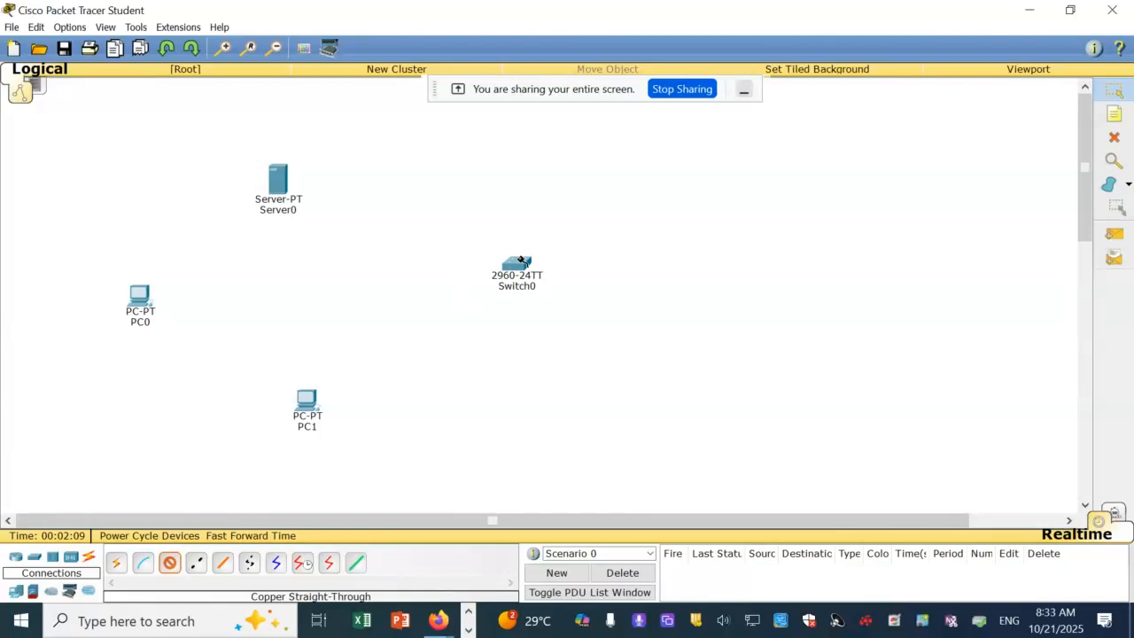
left_click(522, 260)
left_click(550, 34)
left_click(275, 181)
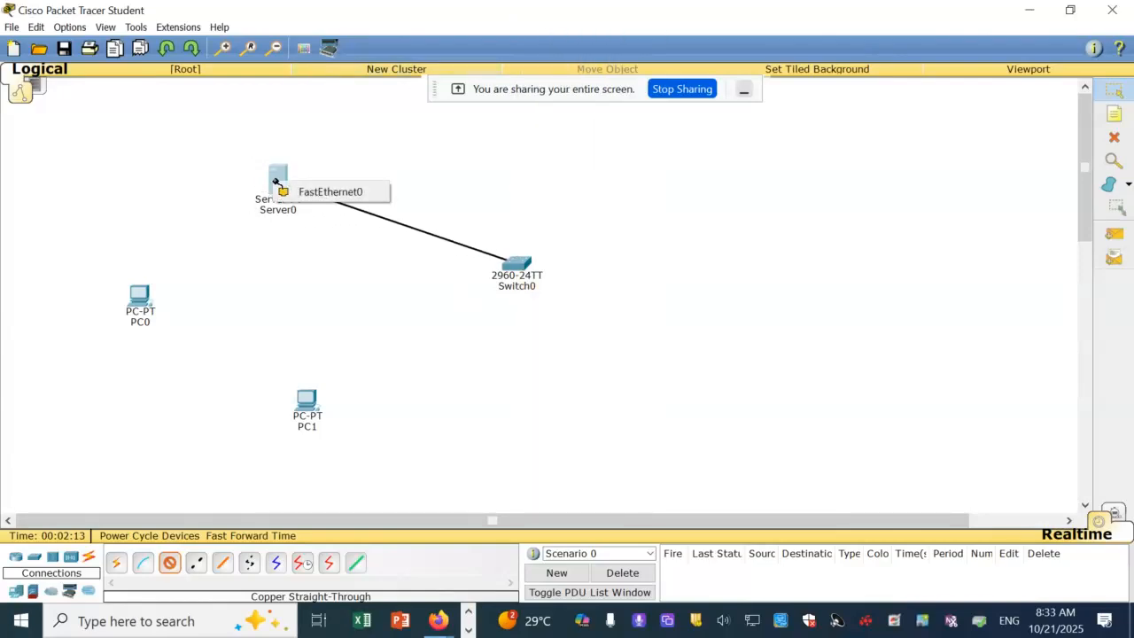
left_click(311, 192)
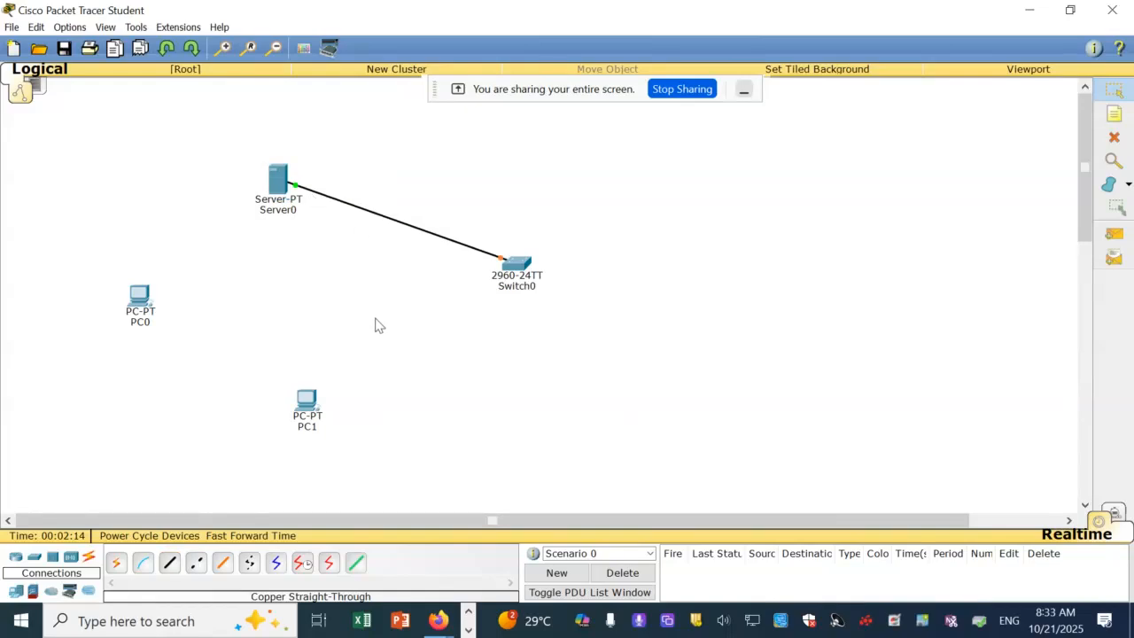
- Connect the switch's FastEthernet0/2 port to PC0's FastEthernet0 port with a copper straight-through cable
left_click(174, 563)
left_click(517, 263)
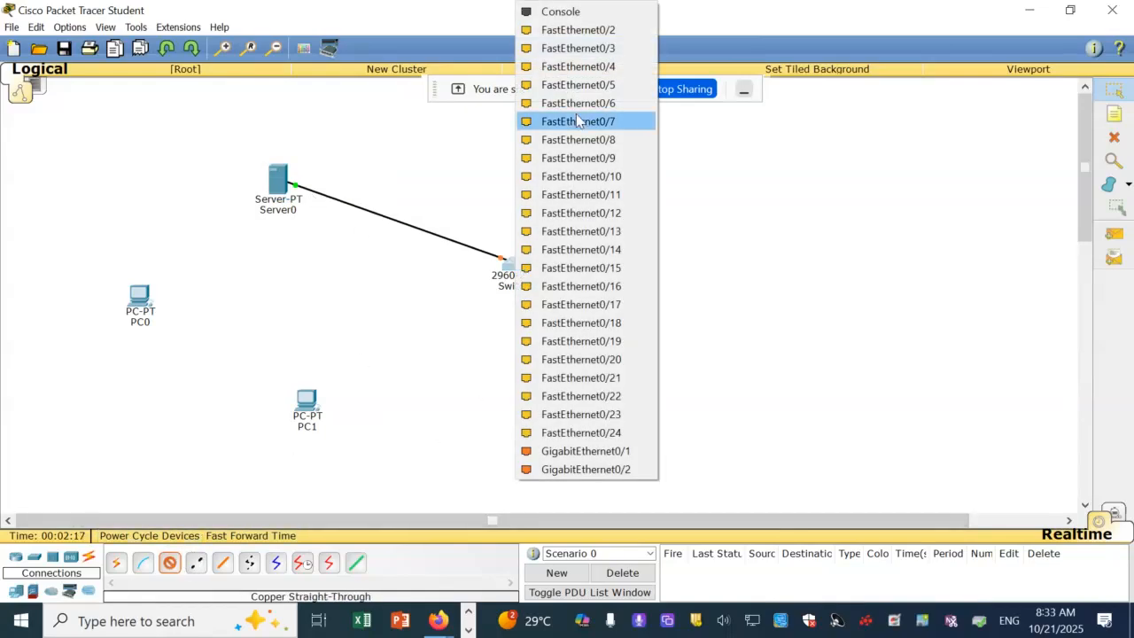
left_click(578, 31)
left_click(144, 295)
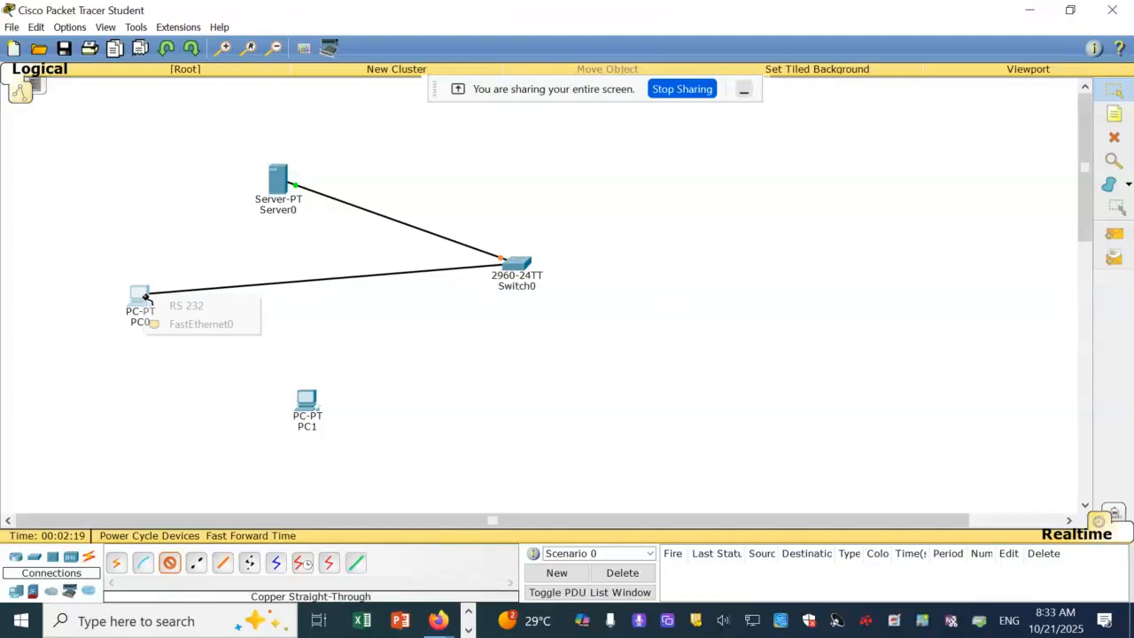
left_click(167, 324)
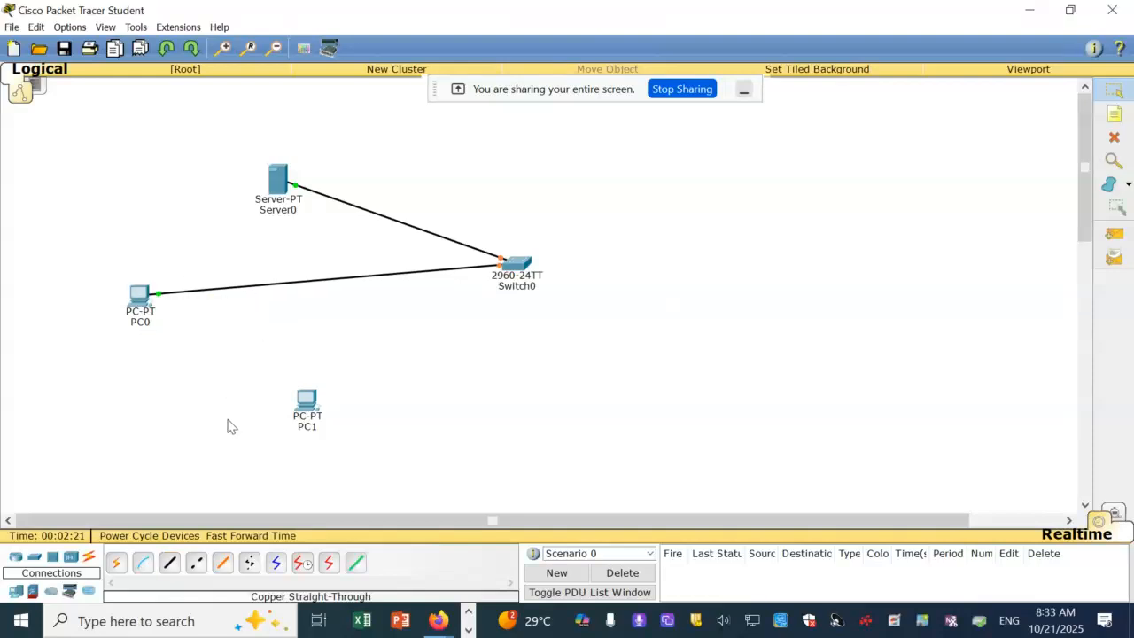
- Connect the switch's next free FastEthernet port to PC1's FastEthernet0 port with a copper straight-through cable
left_click(513, 264)
left_click(569, 32)
left_click(298, 407)
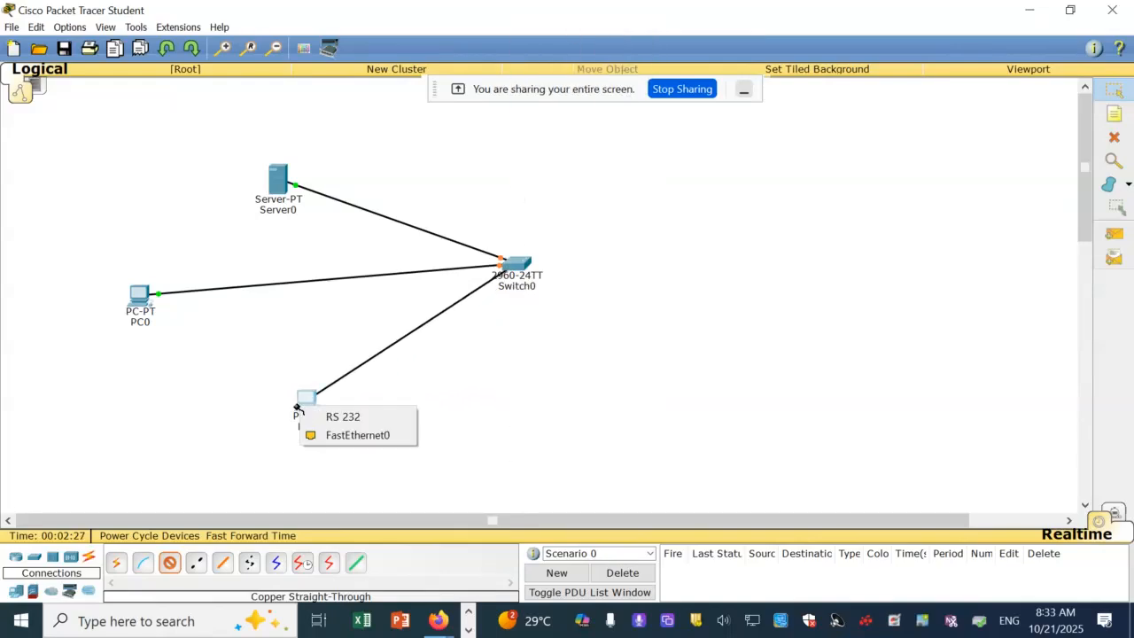
left_click(350, 435)
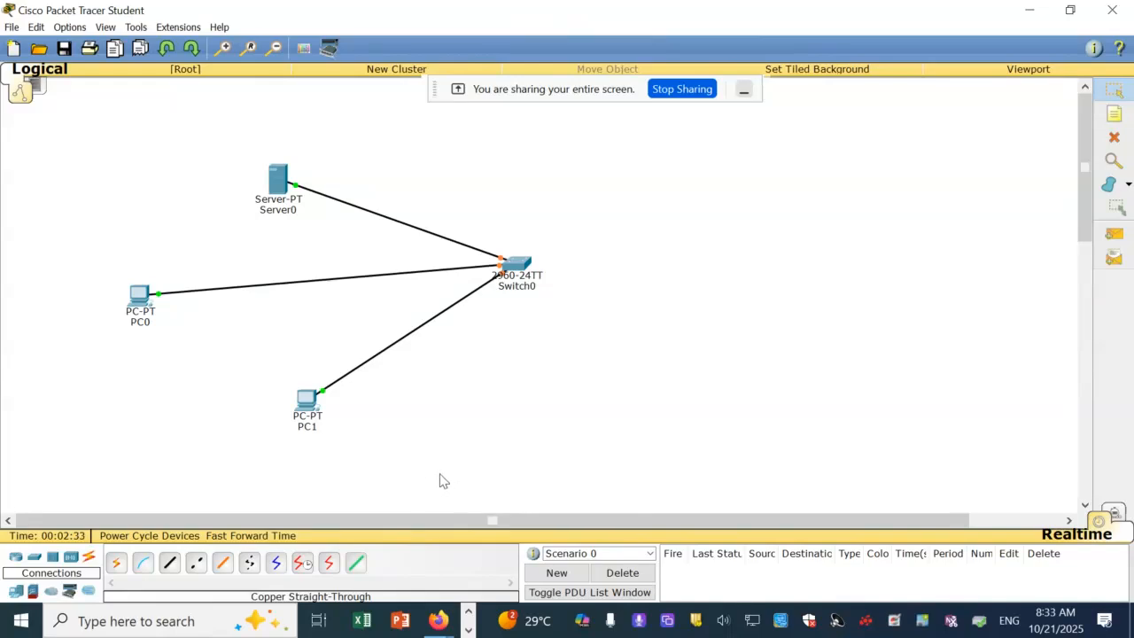
- Change the server's display name to "DHCP Server"
left_click(275, 185)
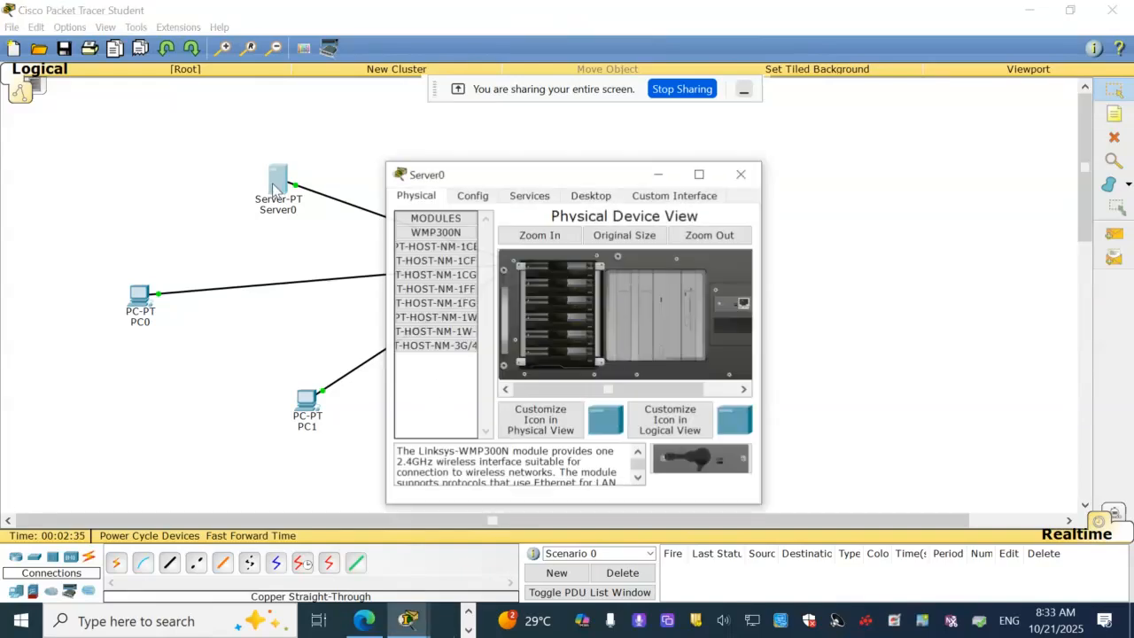
left_click(476, 194)
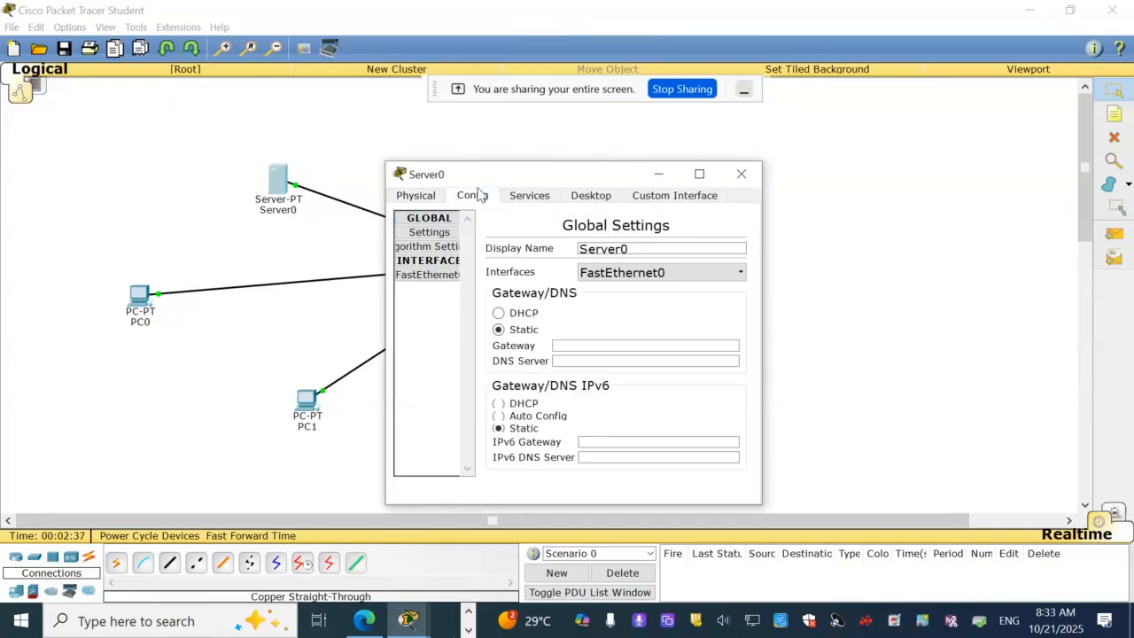
left_click(630, 251)
key("BackSpace")
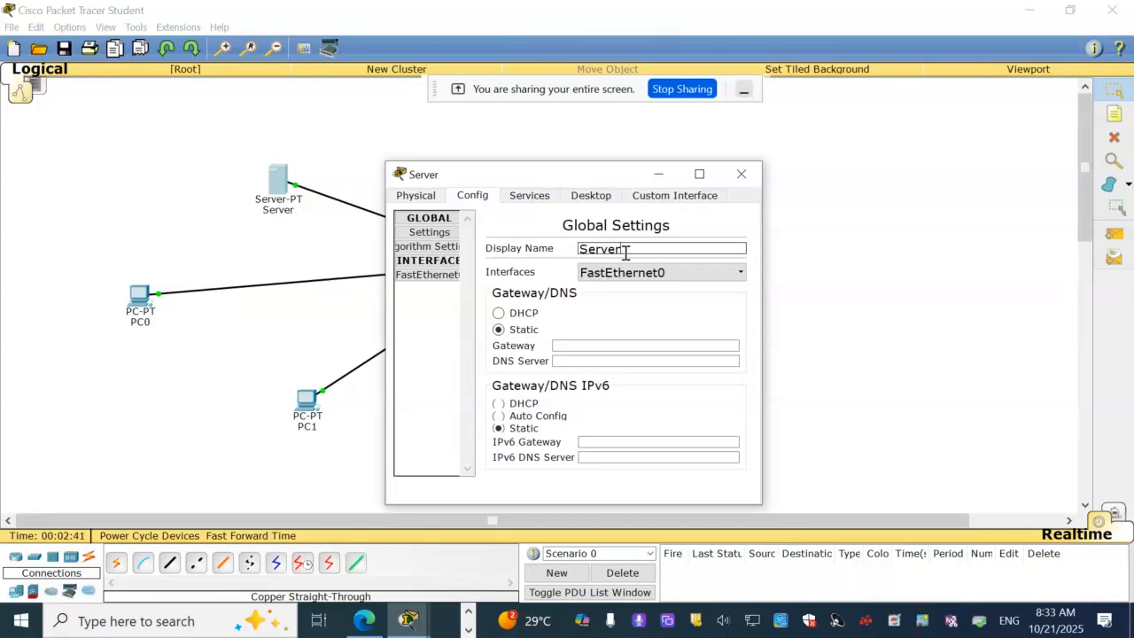
left_click(578, 248)
type("DHC")
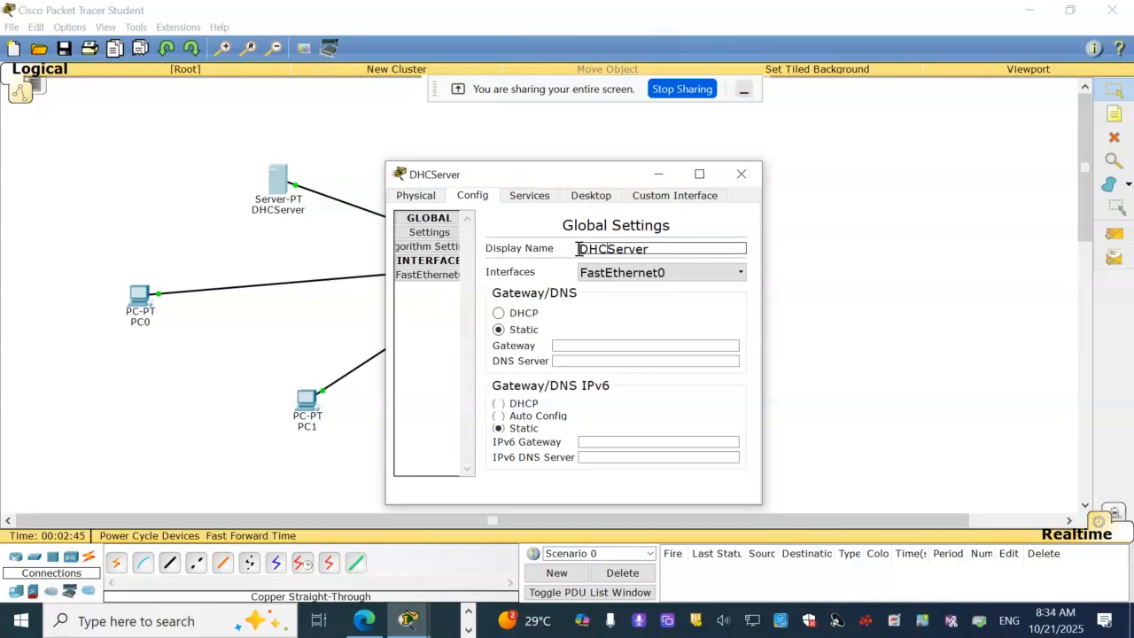
type("P")
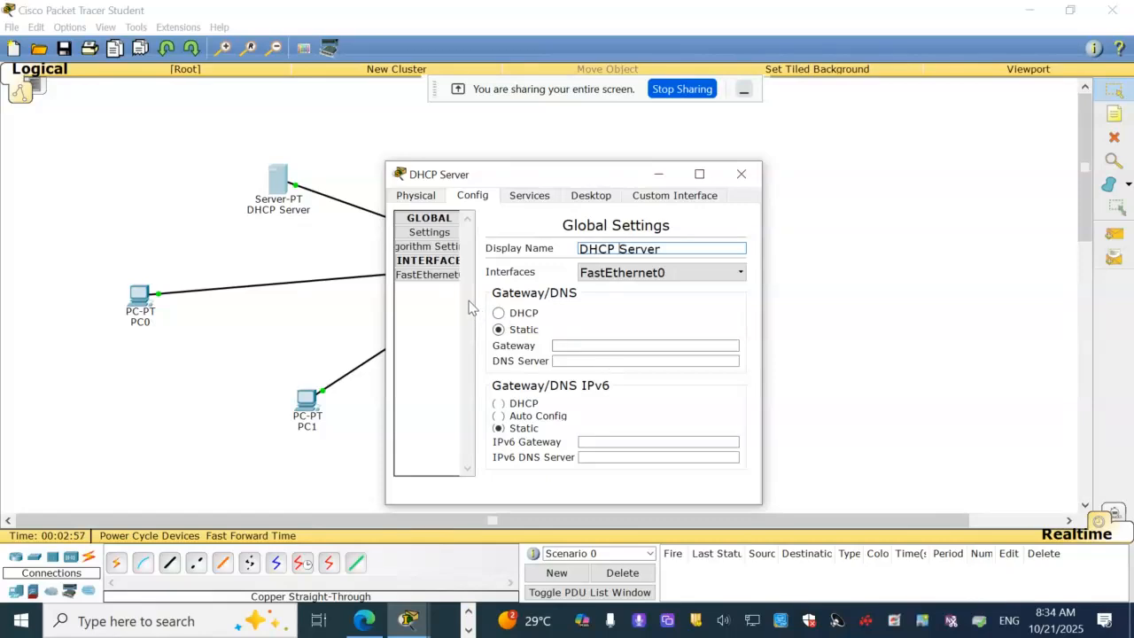
- Give the server's FastEthernet0 interface the static IP address 192.168.0.2 with subnet mask 255.255.255.0
left_click(443, 276)
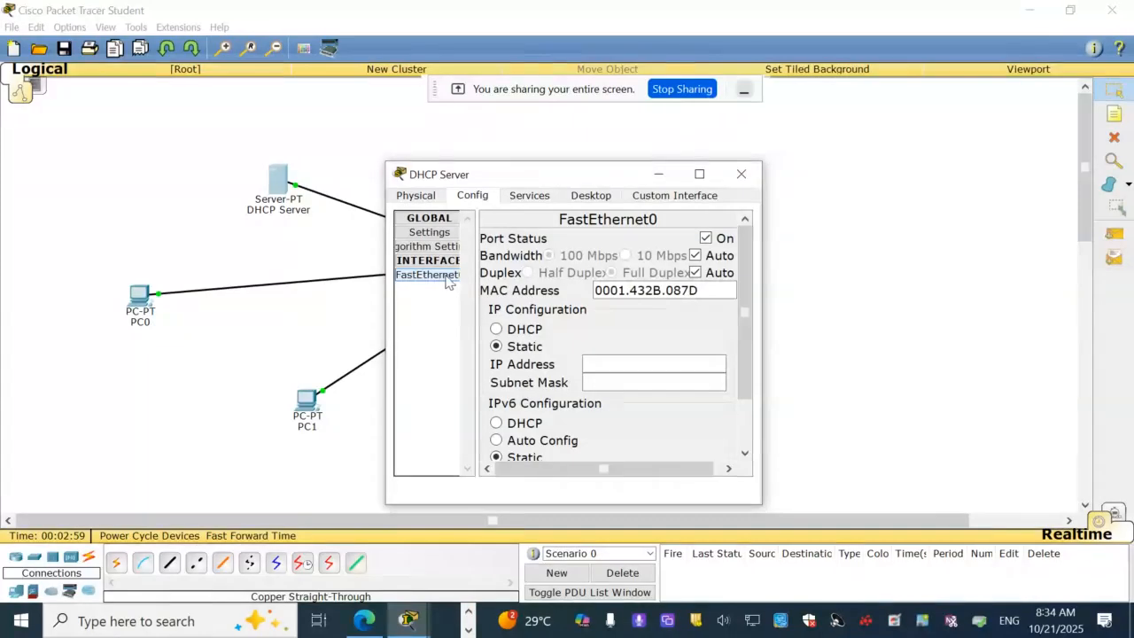
left_click(613, 366)
type("19")
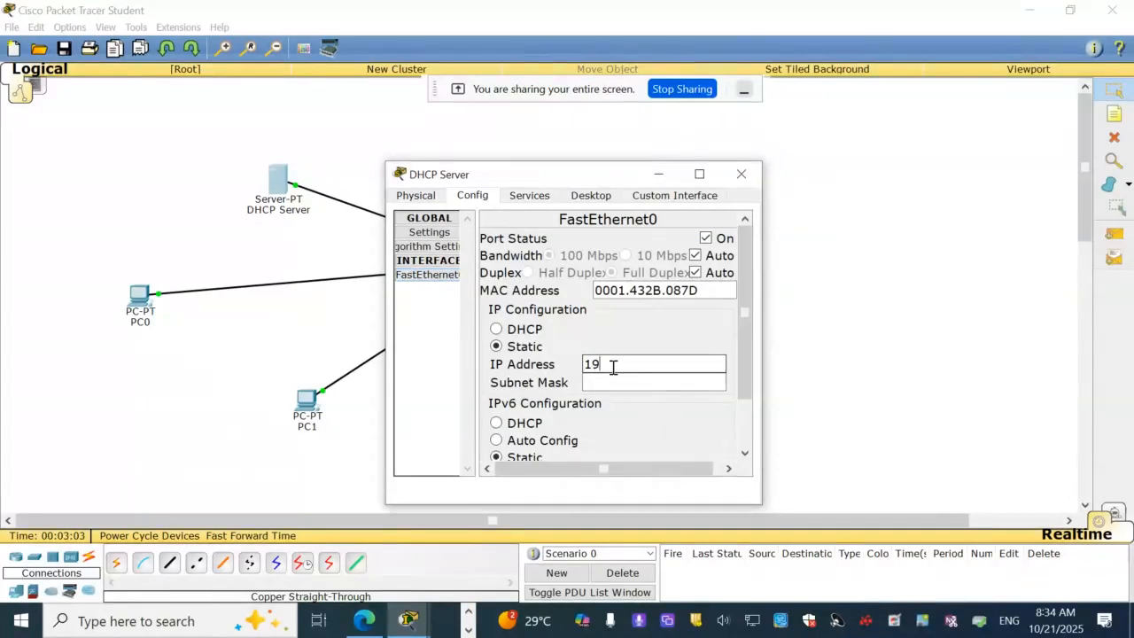
type("2.168.0.1")
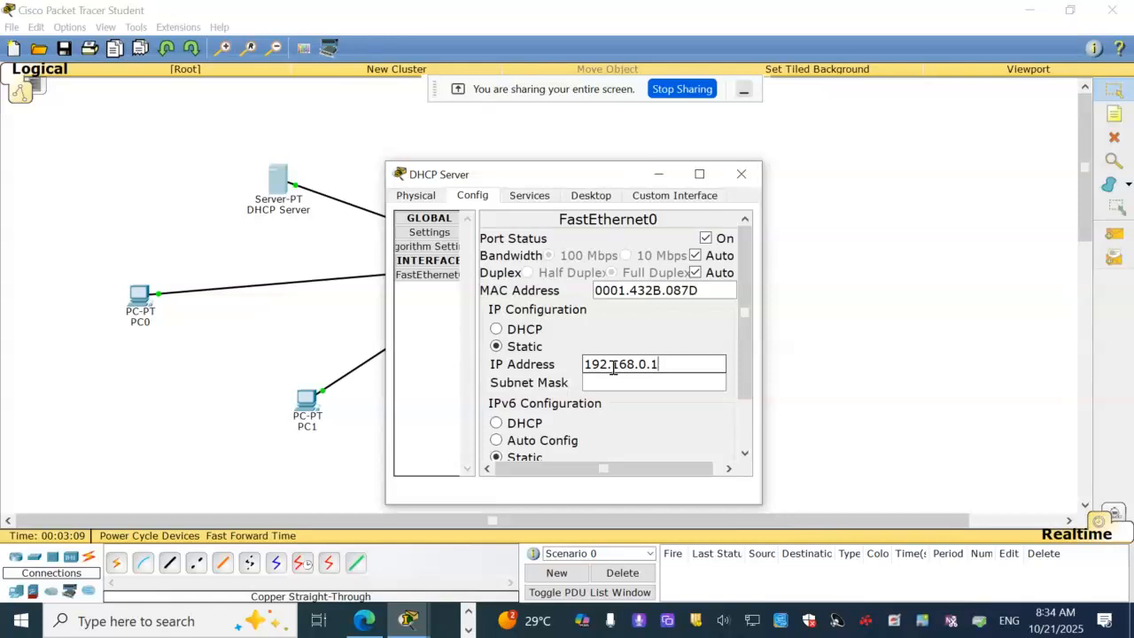
key("BackSpace")
type("2")
left_click(605, 381)
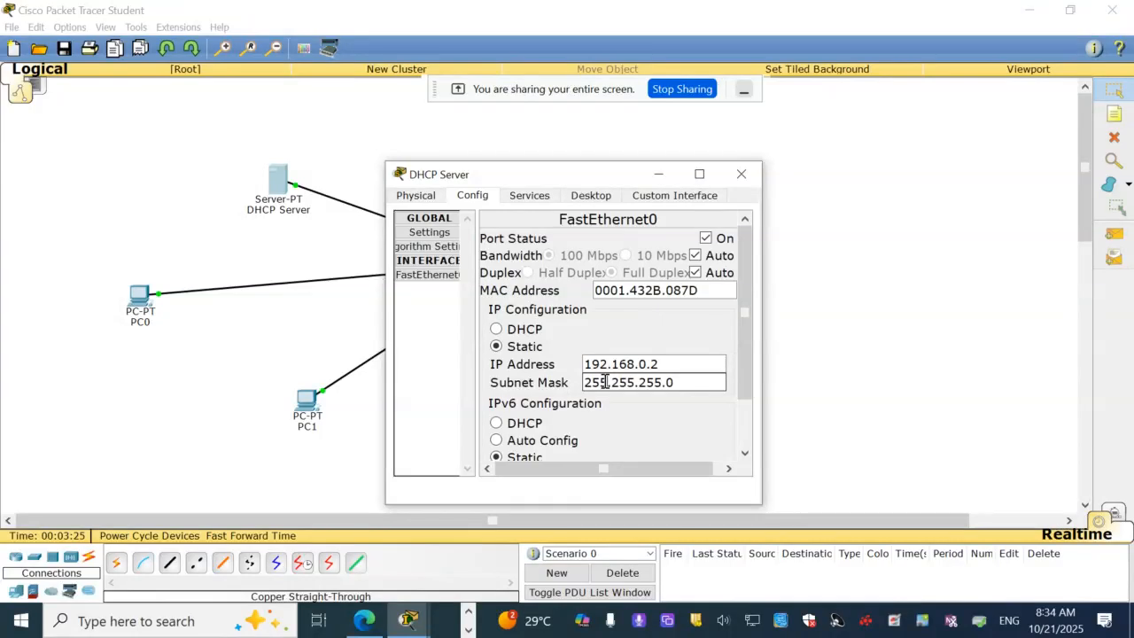
scroll(605, 381, "down", 3)
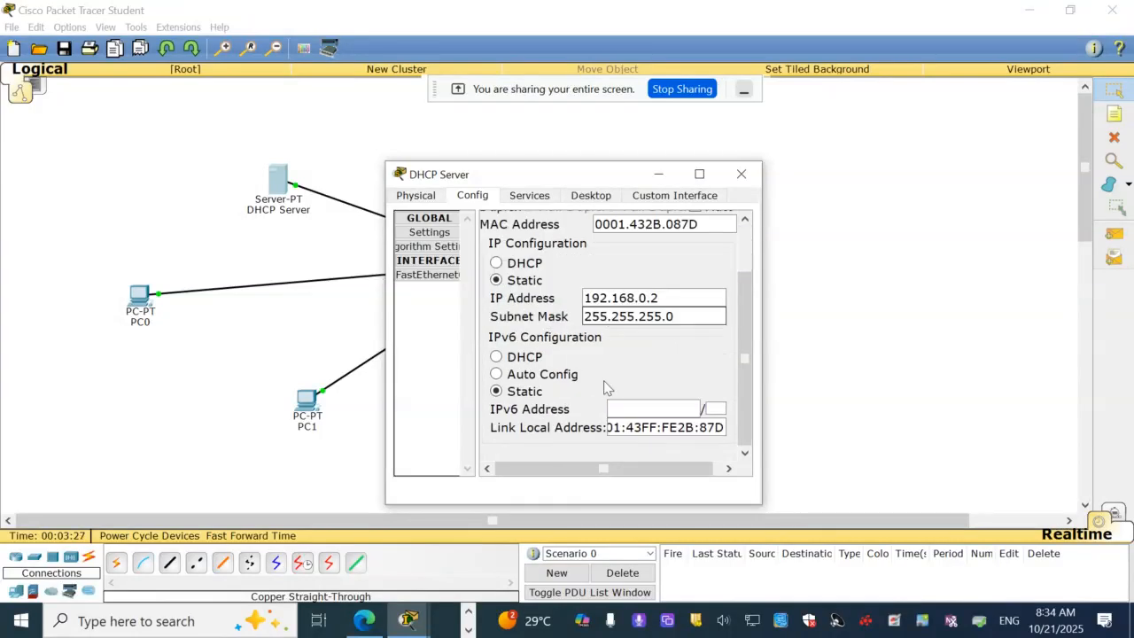
scroll(603, 381, "up", 2)
scroll(609, 387, "up", 1)
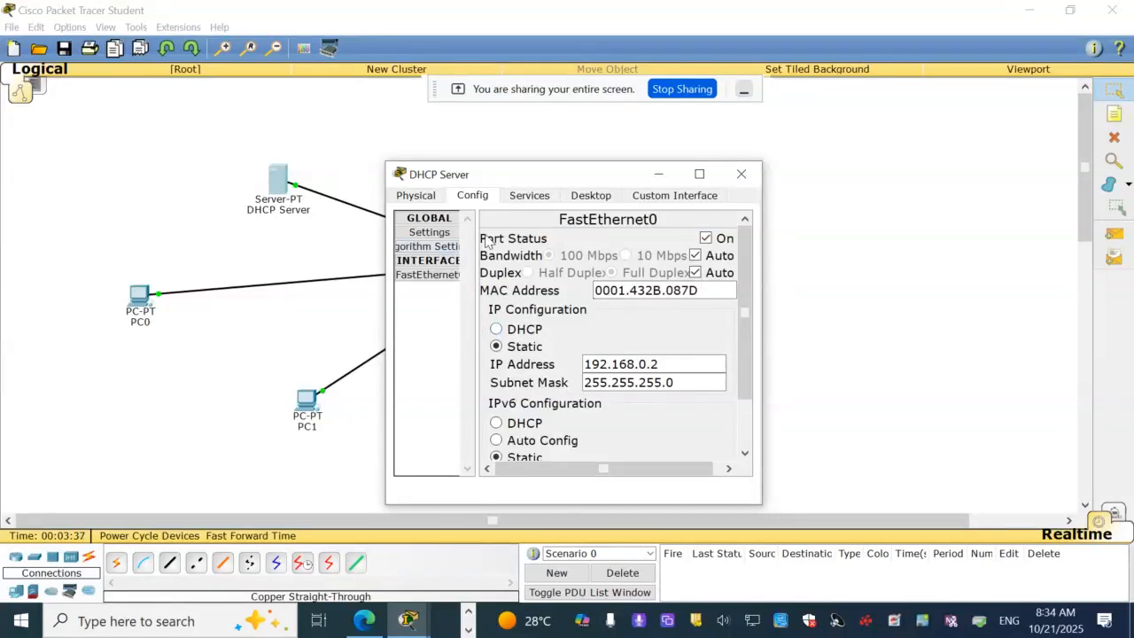
- Turn on the DHCP service for FastEthernet0 on the server and close its configuration window
left_click(536, 199)
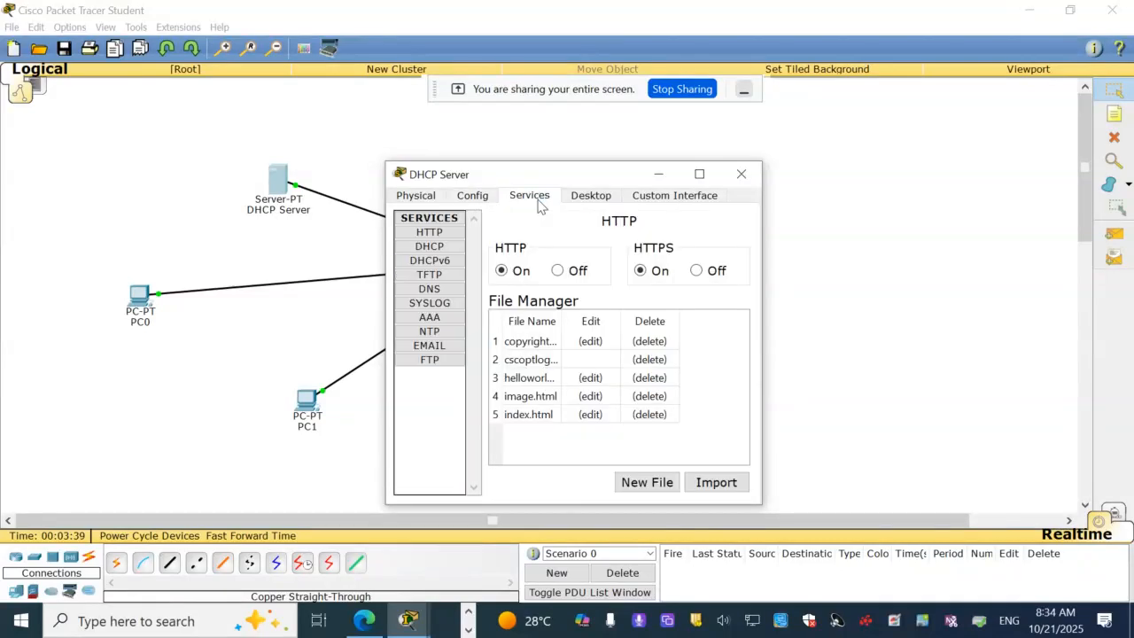
left_click(434, 247)
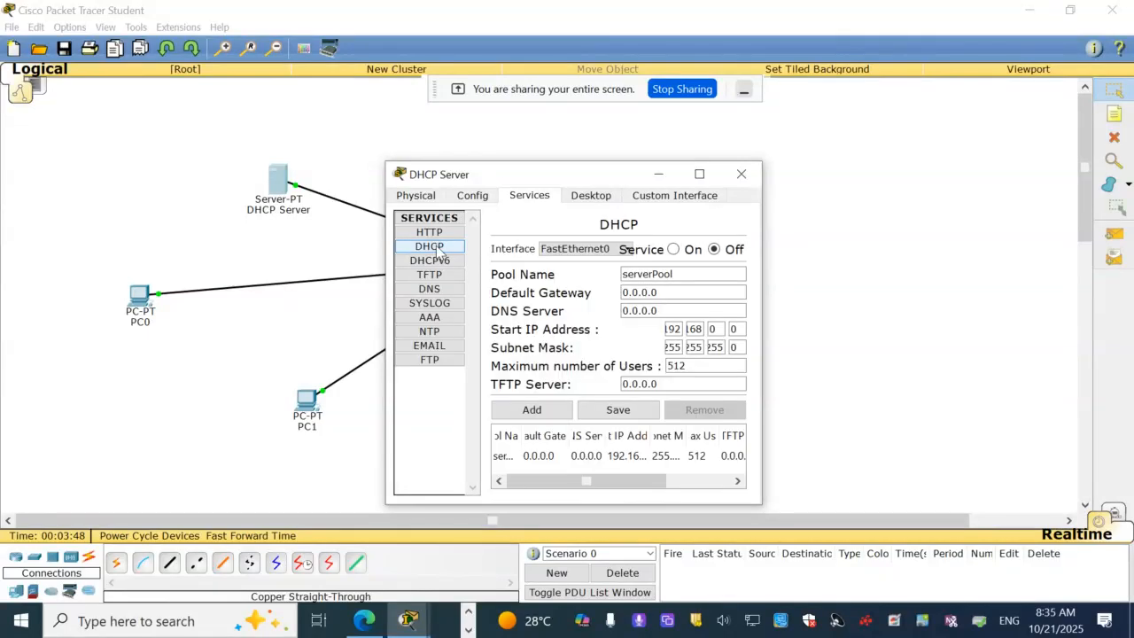
left_click(672, 249)
left_click(741, 174)
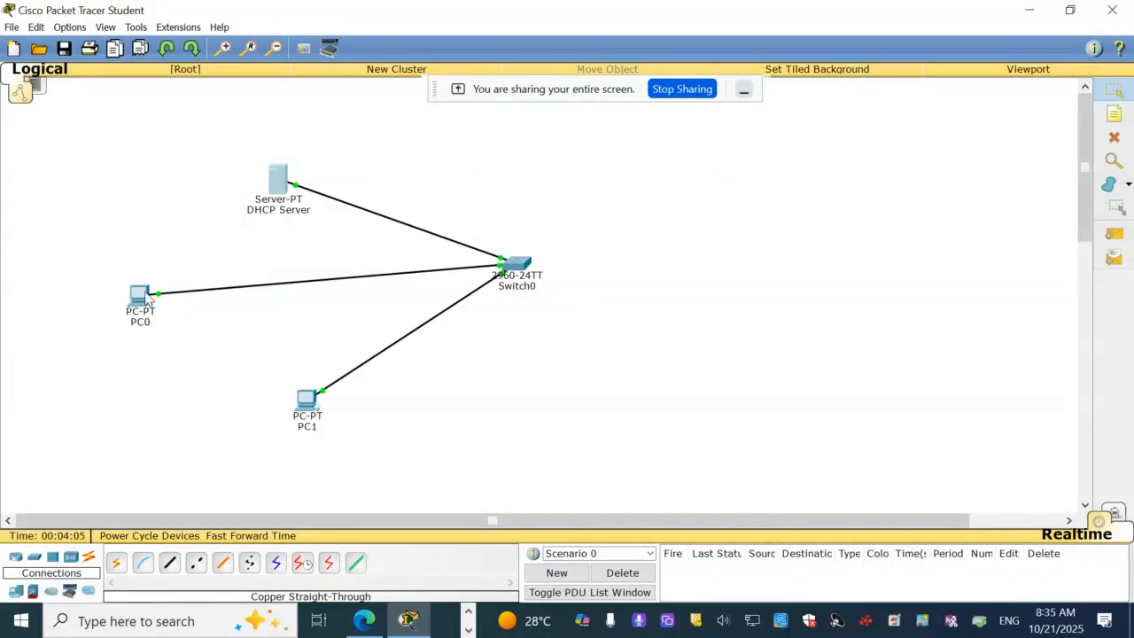
- Switch PC0's IPv4 configuration to DHCP so it requests an address from the server, and close its window
mouse_move(133, 304)
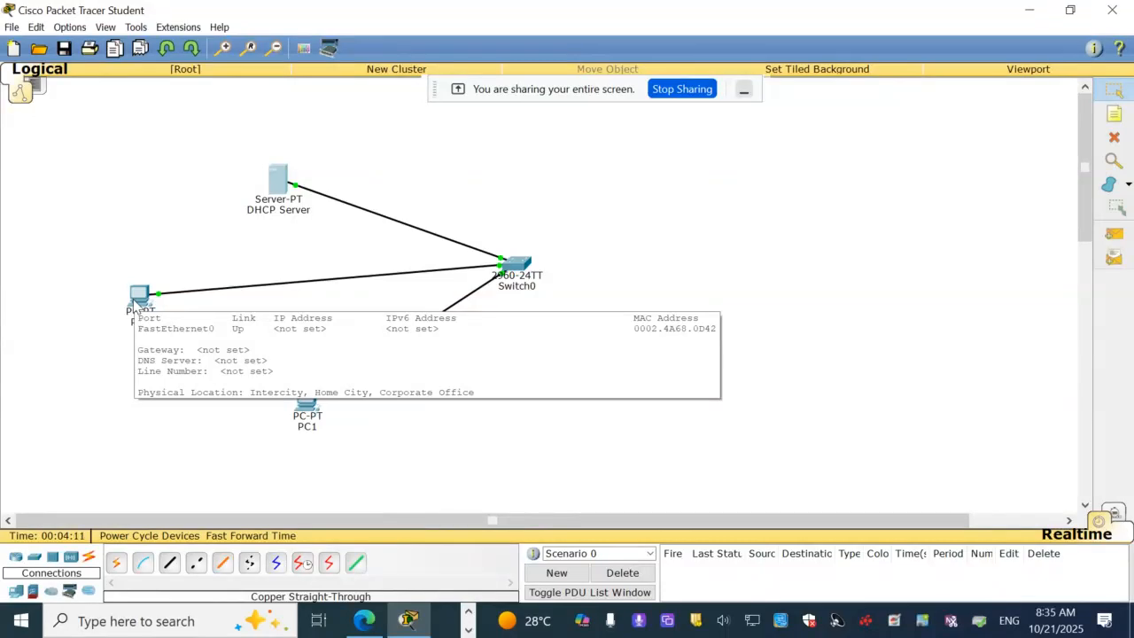
left_click_drag(133, 300, 135, 302)
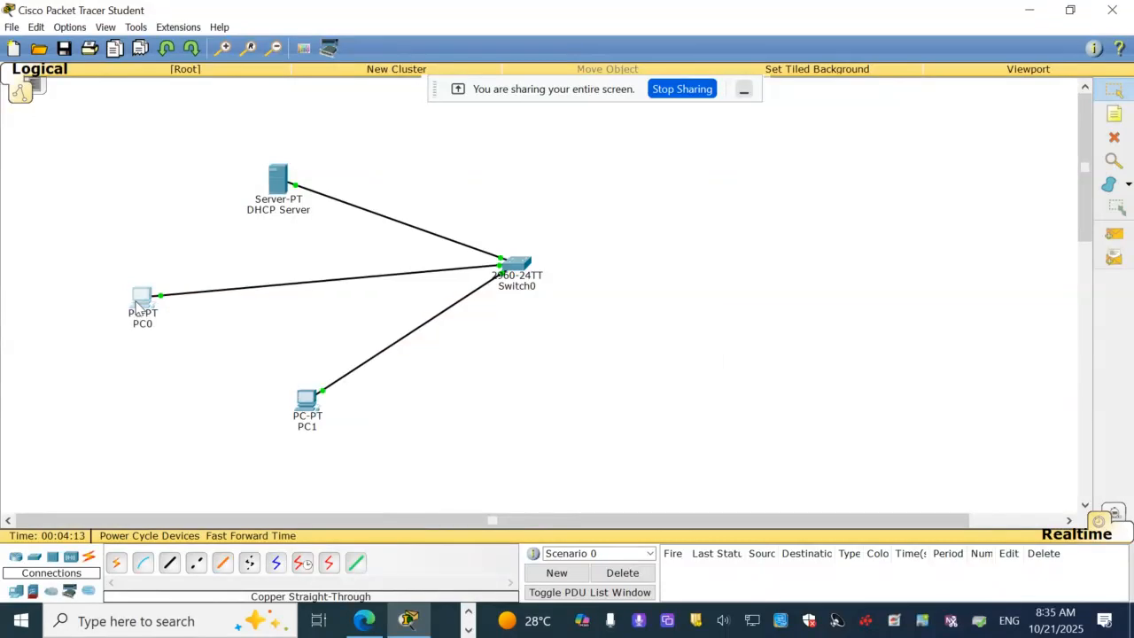
left_click(143, 304)
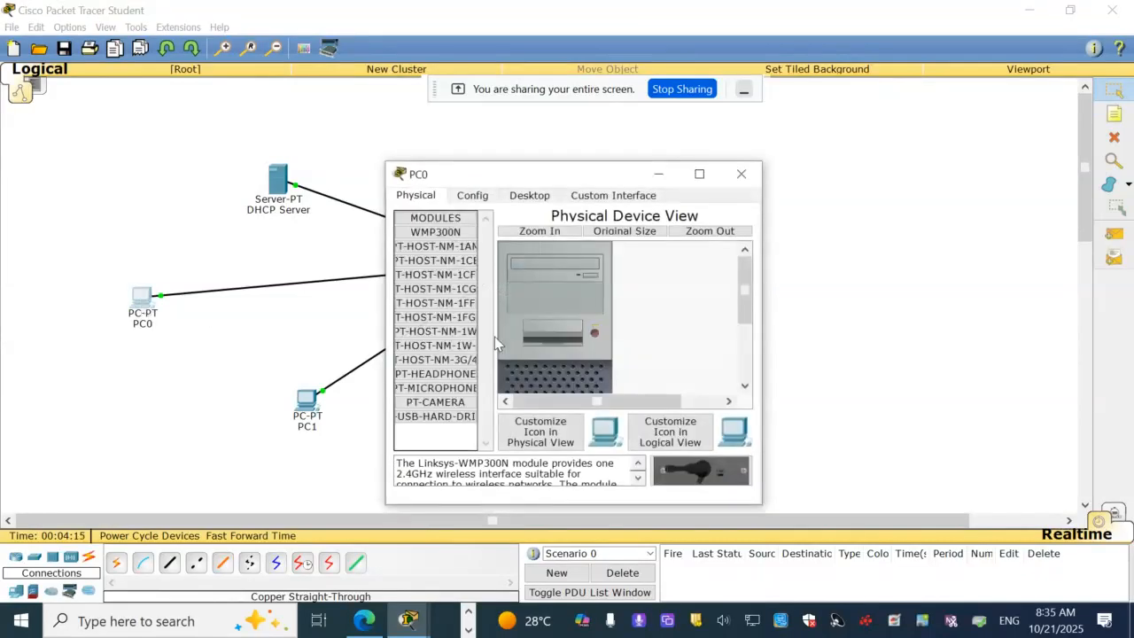
left_click(521, 198)
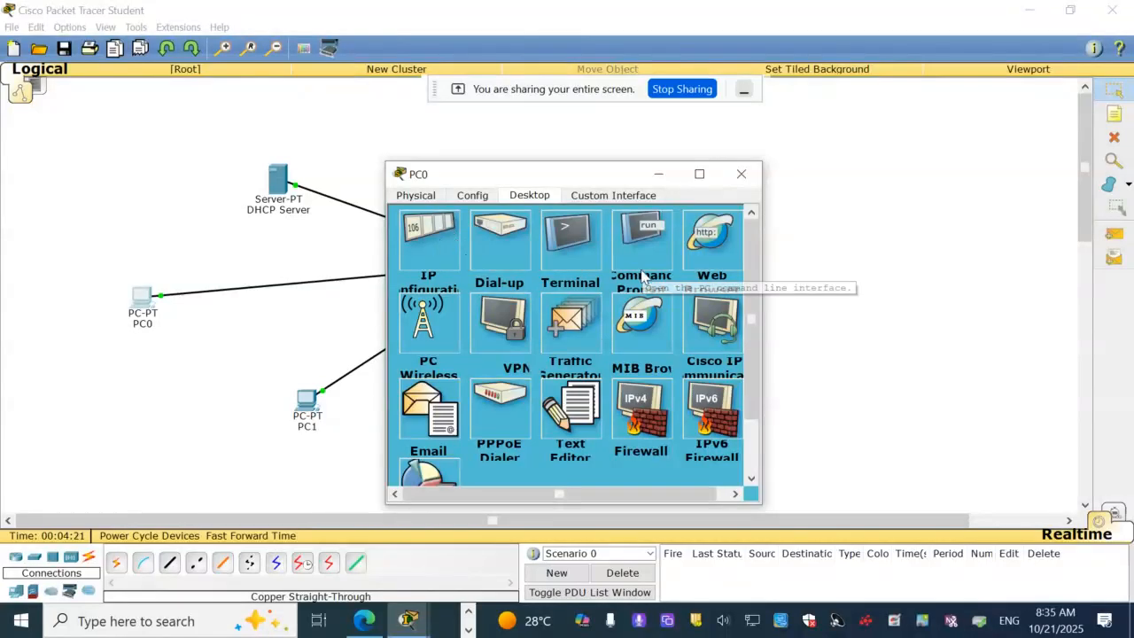
left_click(449, 264)
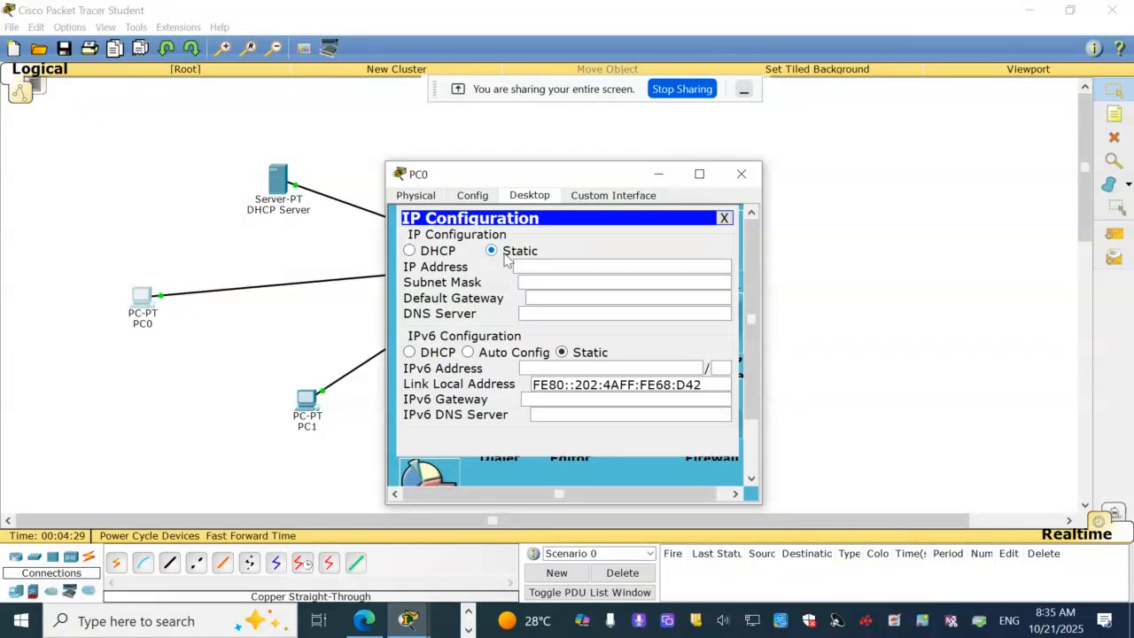
left_click(409, 252)
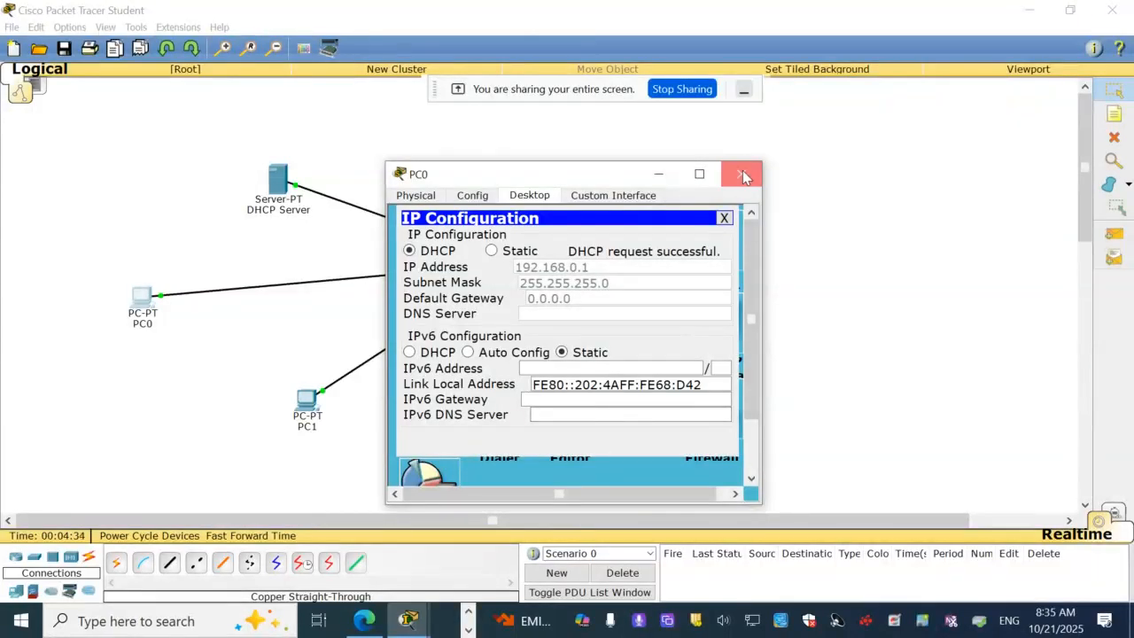
left_click(742, 175)
- Switch PC1's IPv4 configuration to DHCP, then close and reopen its device window
left_click(307, 404)
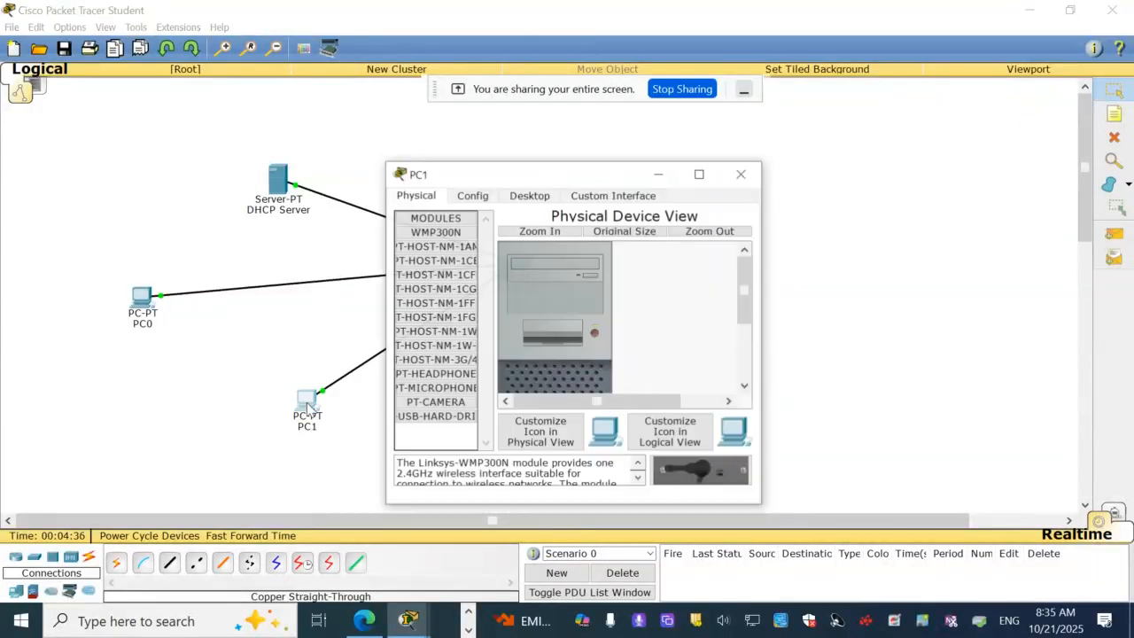
left_click(528, 196)
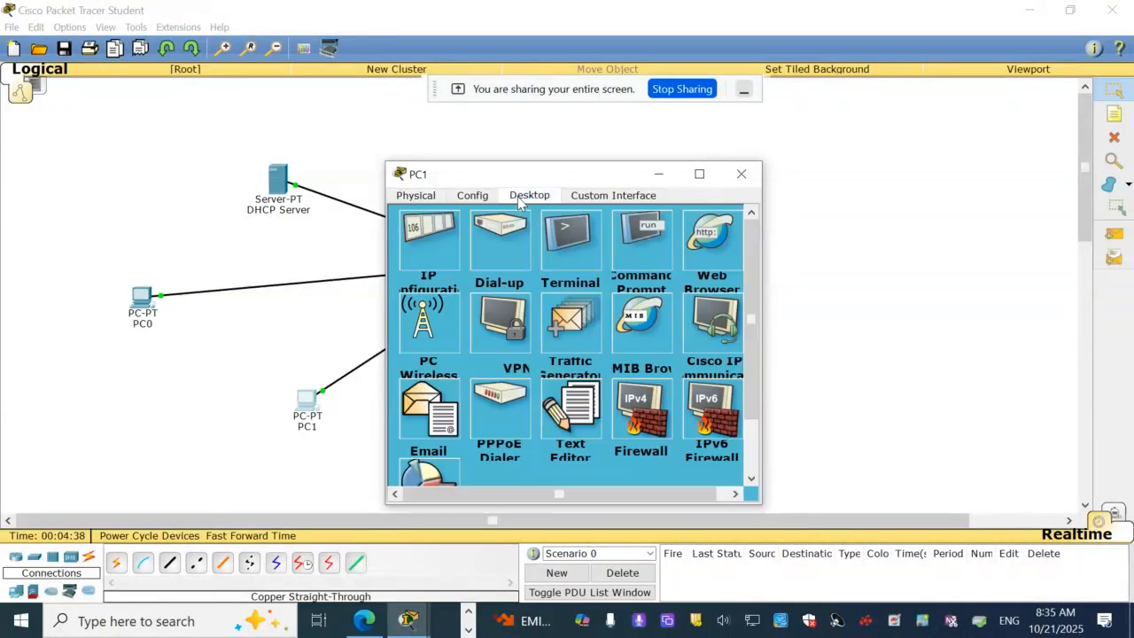
left_click(442, 233)
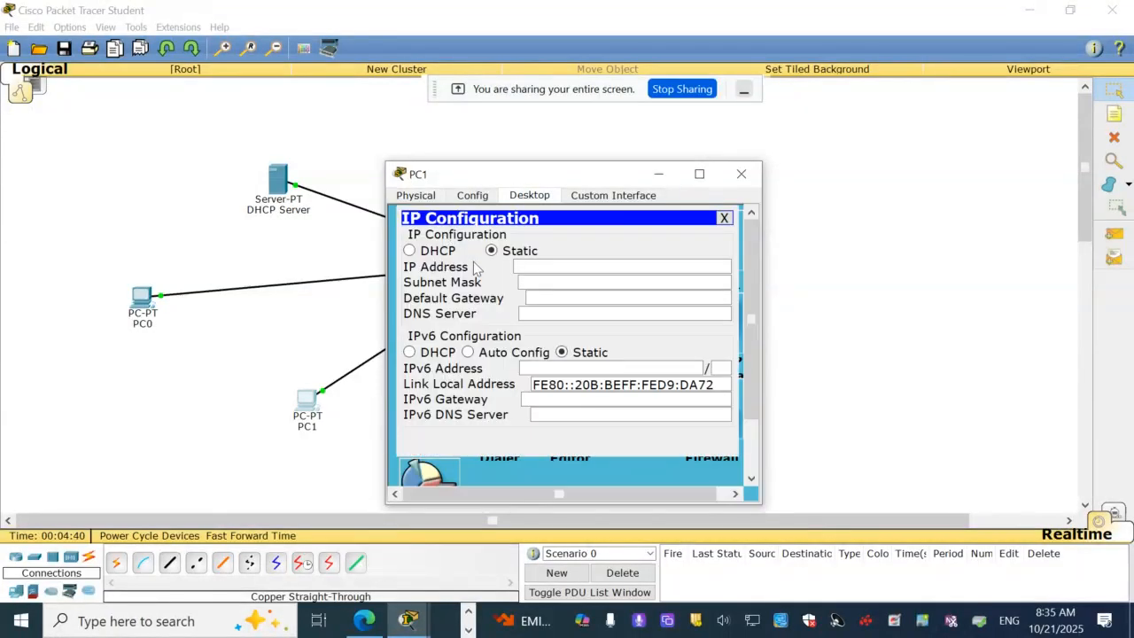
left_click(412, 252)
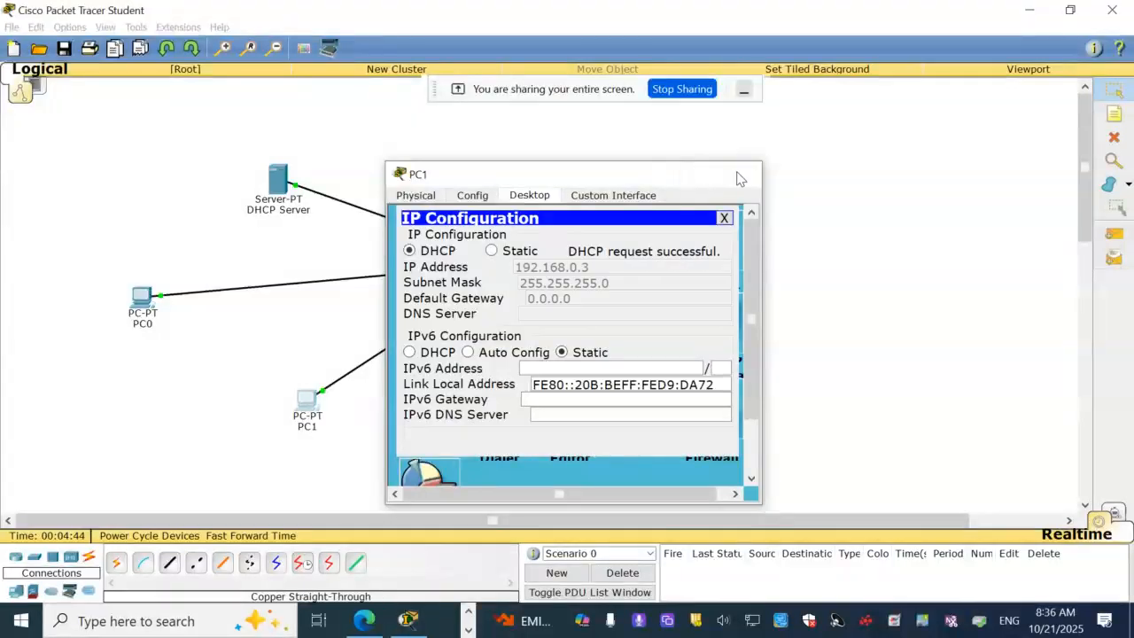
left_click(741, 174)
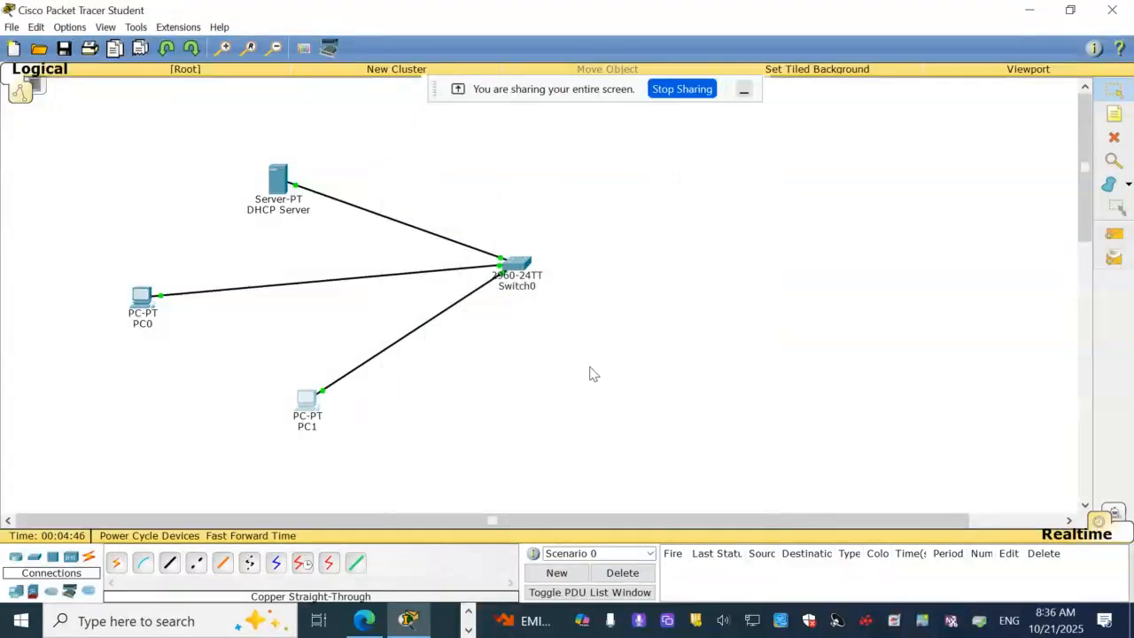
left_click(307, 403)
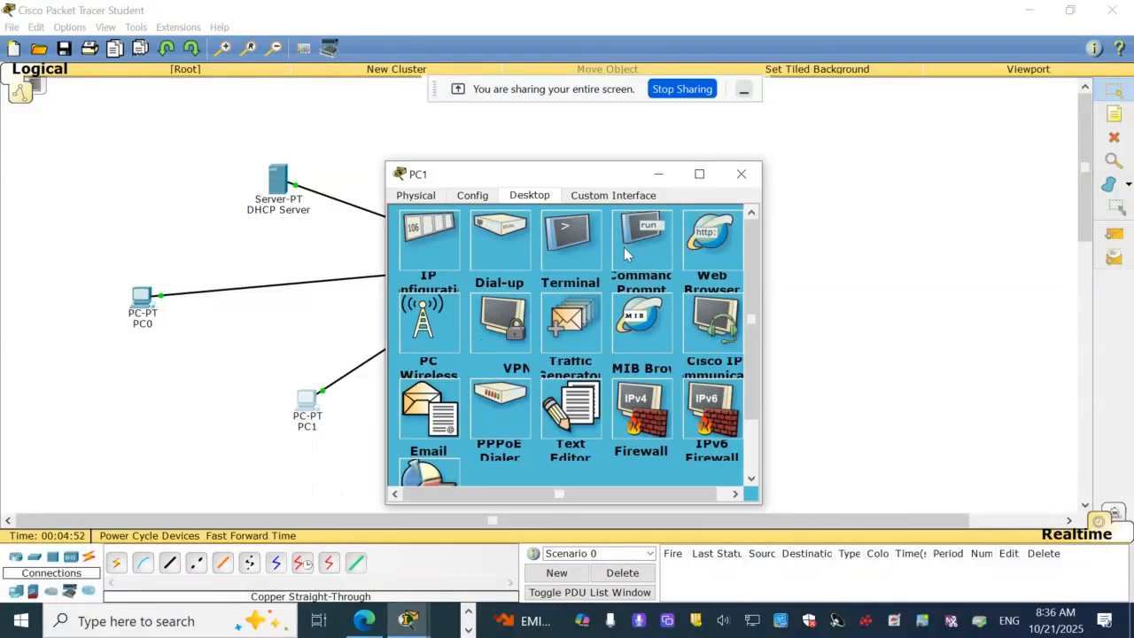
left_click(580, 249)
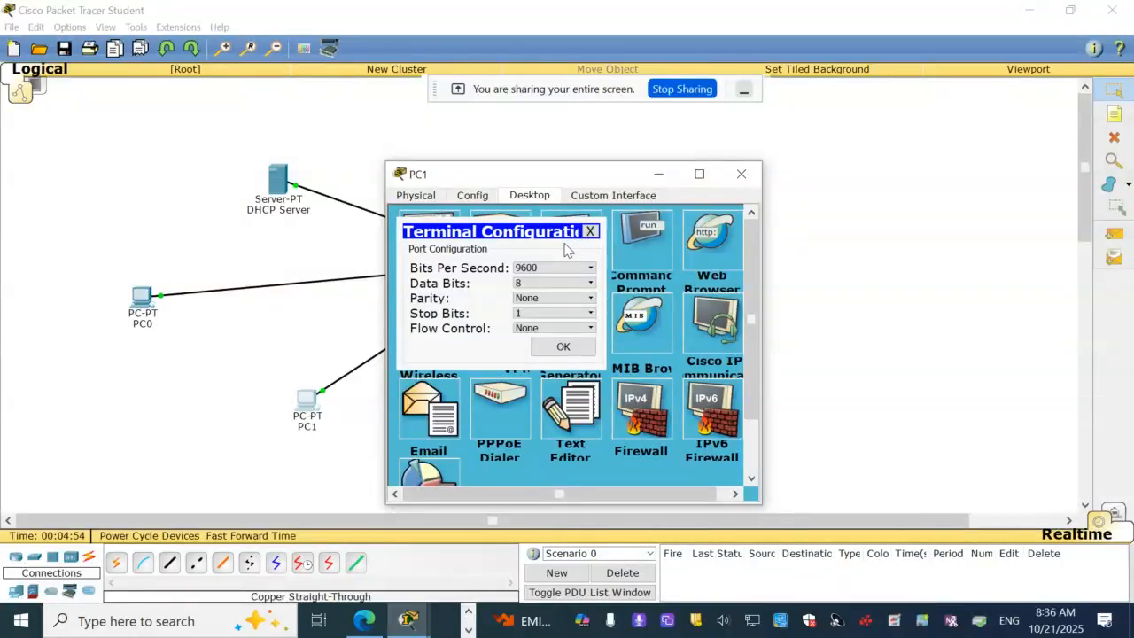
left_click(578, 347)
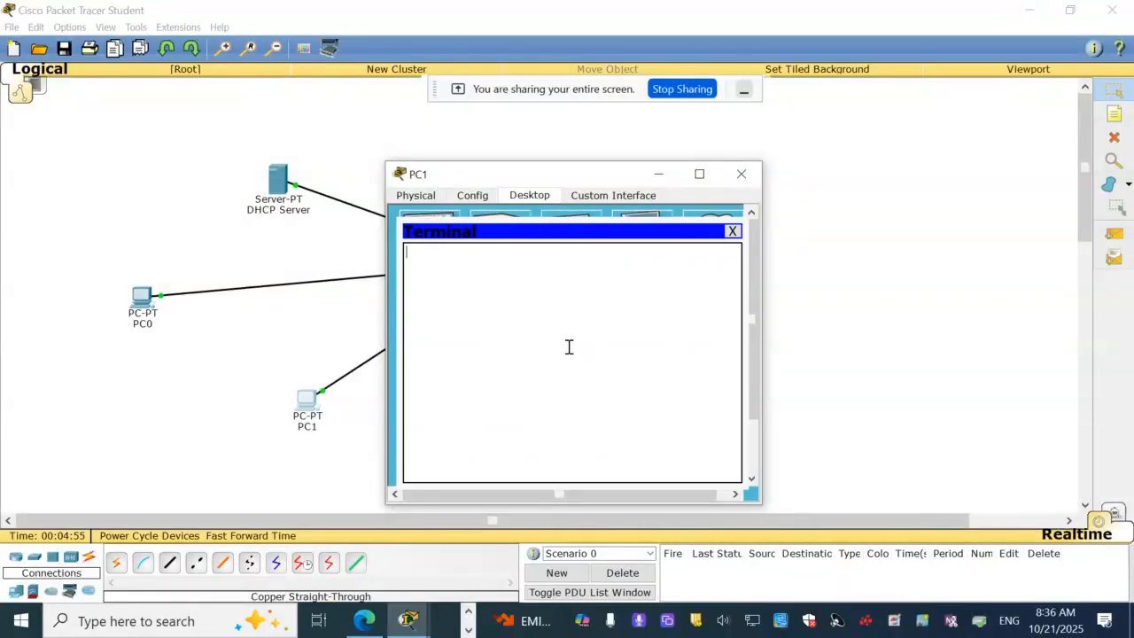
left_click(733, 232)
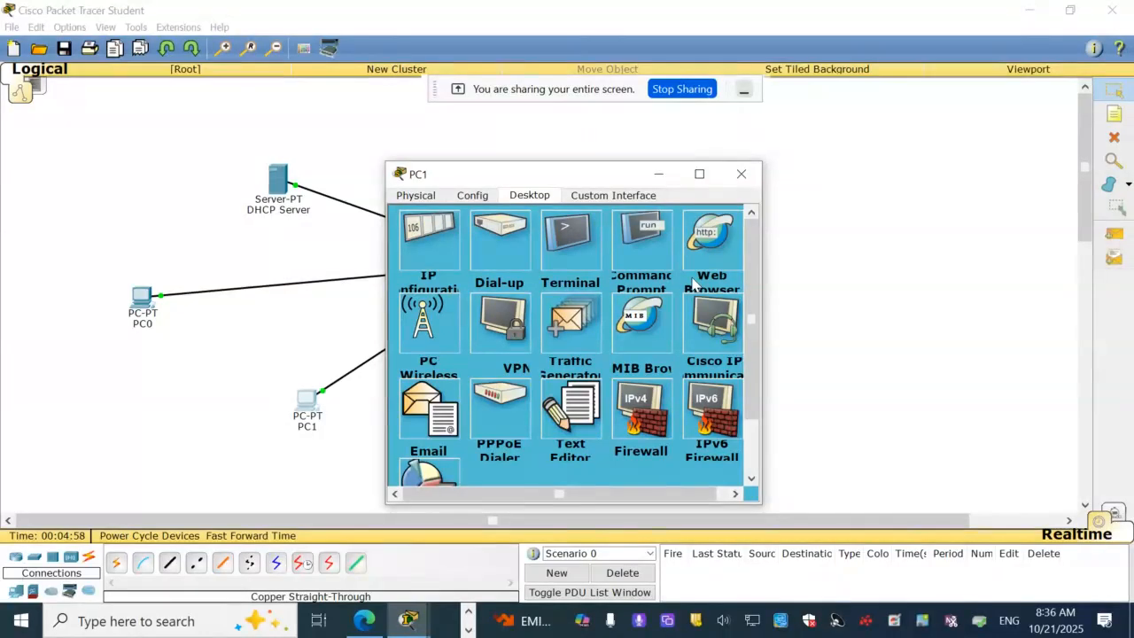
- Ping the DHCP server at 192.168.0.2 from PC1's command prompt
left_click(635, 253)
type("p")
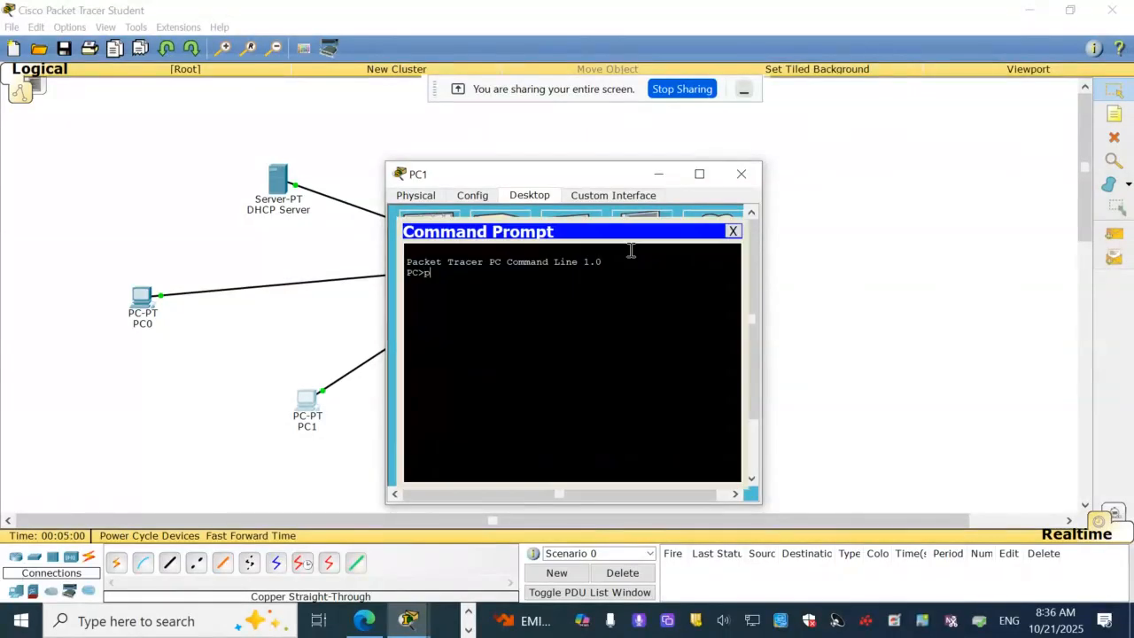
type("ing 192.168.0.2")
key("Return")
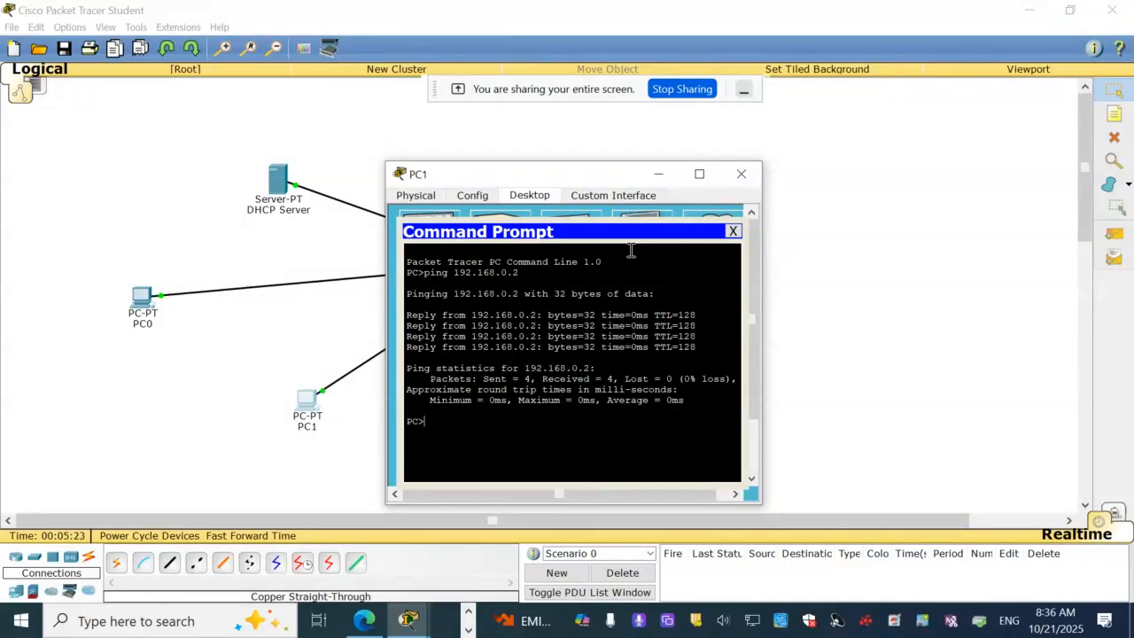
- Run ipconfig and ipconfig /all on PC1 to examine its IP address and DHCP server details, and close its window
type("ipconfig")
key("Return")
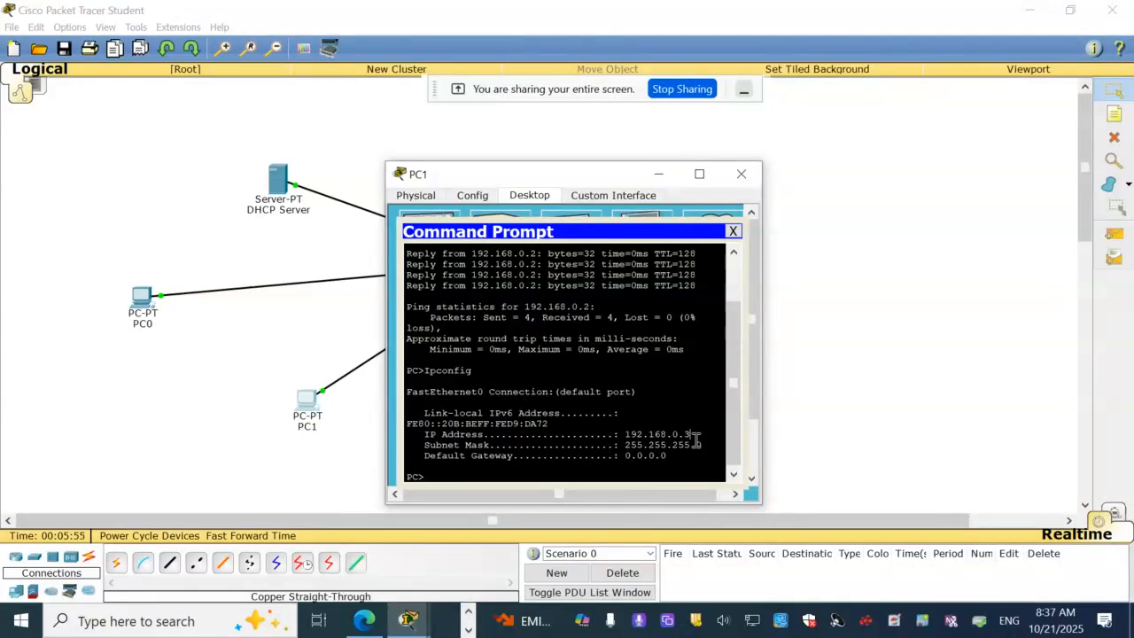
key("Up")
type("/all")
key("Return")
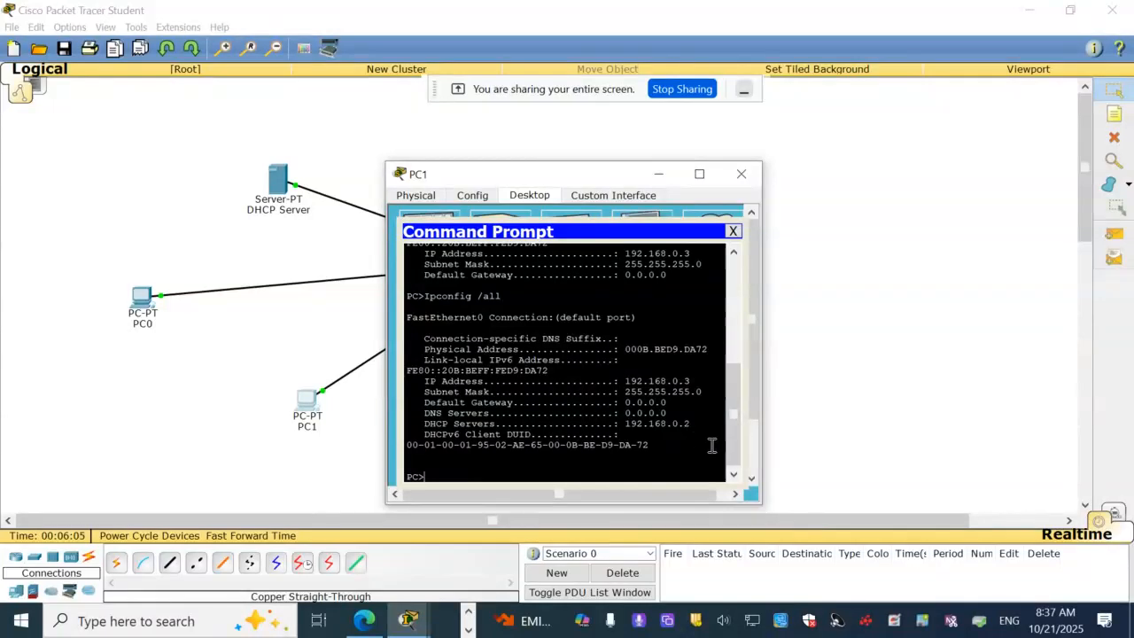
left_click(742, 178)
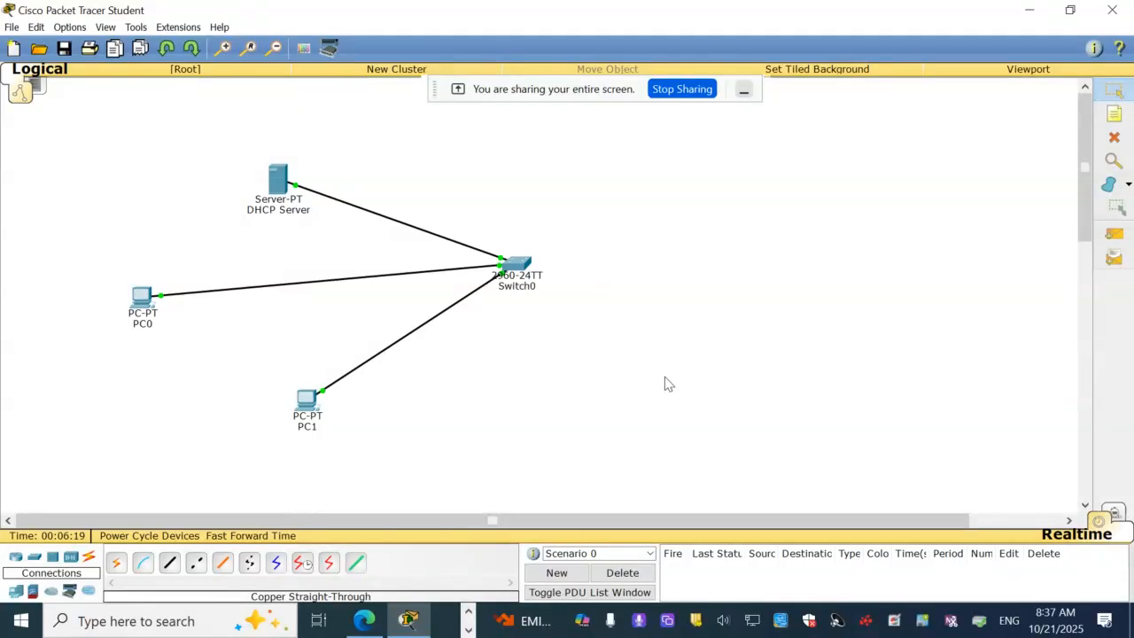
- In the server's DHCP pool, set the start IP address to 192.168.0.3 and the maximum number of users to 20
left_click(277, 188)
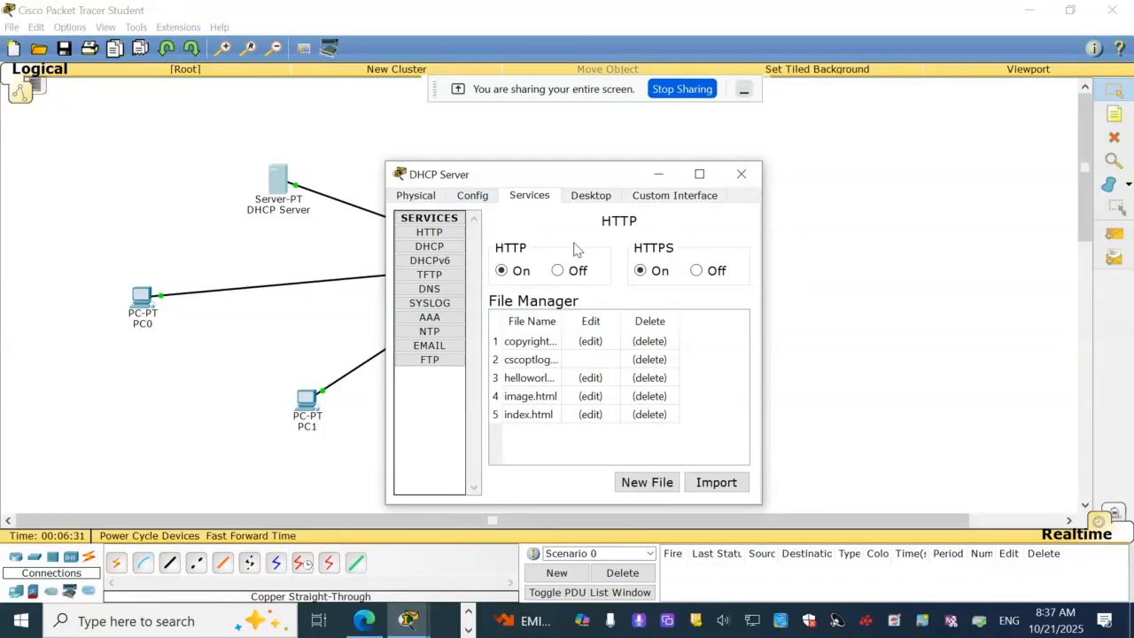
left_click(428, 246)
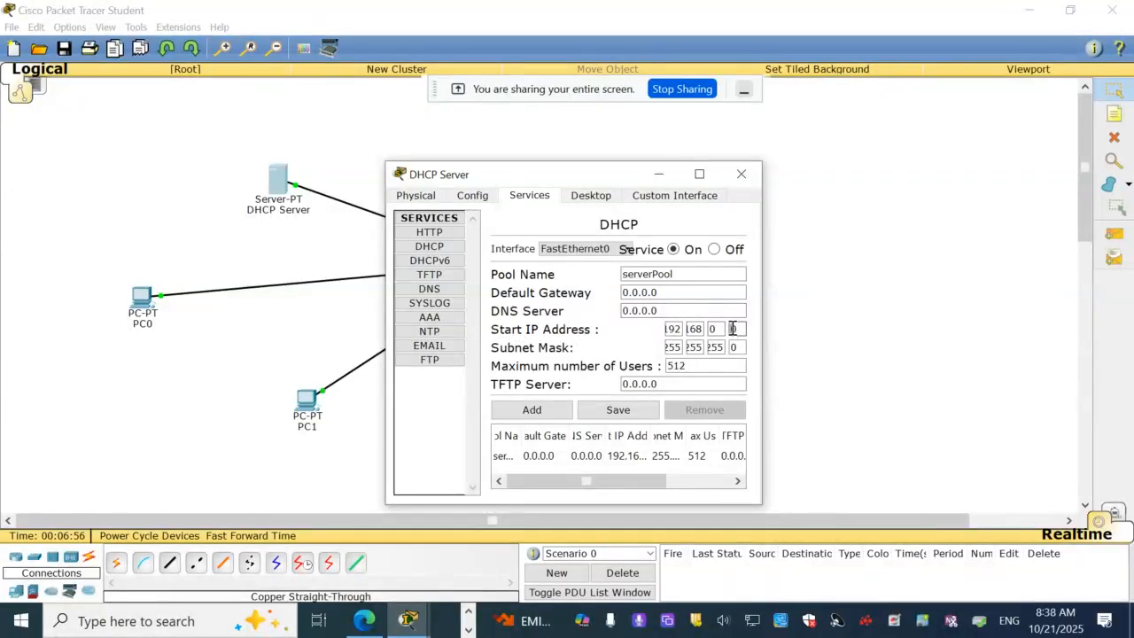
double_click(741, 327)
type("3")
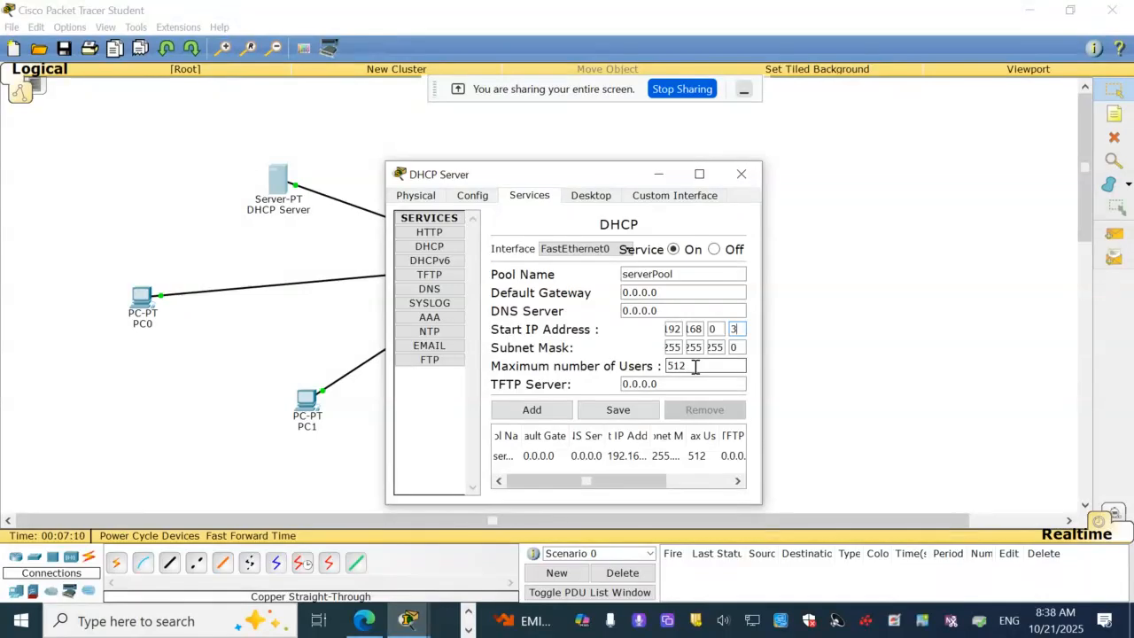
left_click_drag(695, 366, 668, 372)
type("20")
left_click(840, 369)
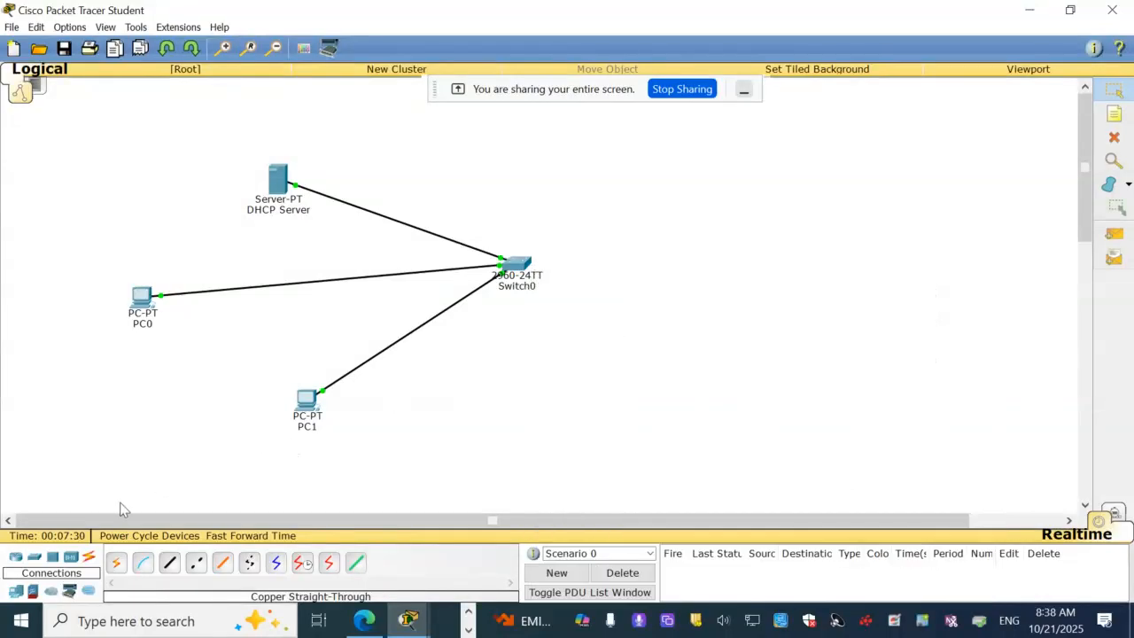
- Add a third generic PC to the upper right of the switch and connect its FastEthernet0 port to the switch with a copper straight-through cable
left_click(16, 590)
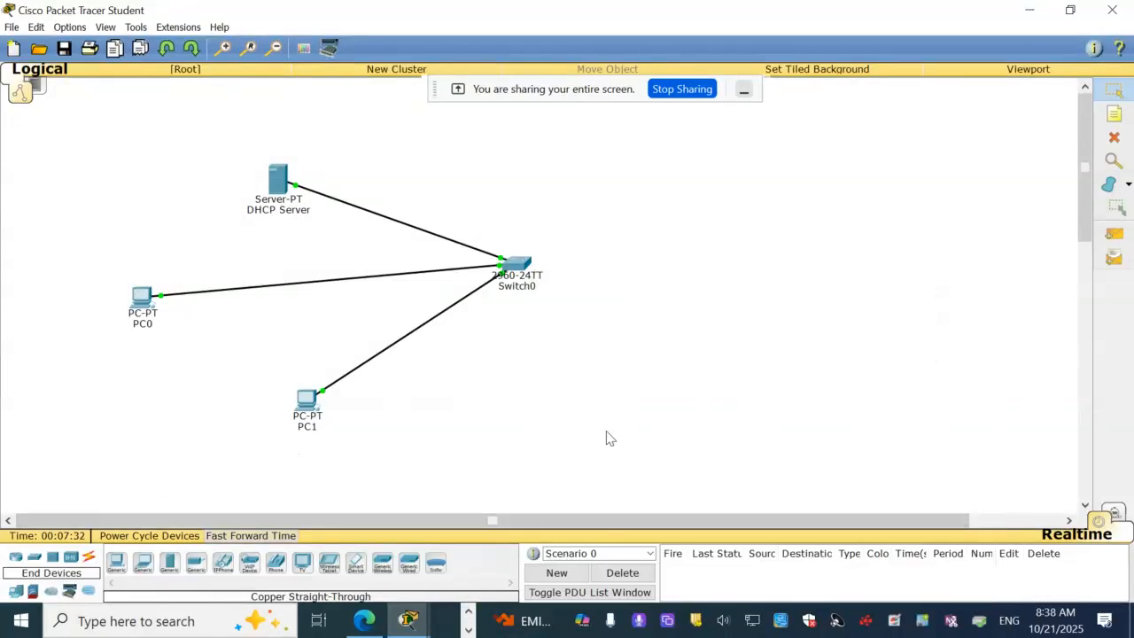
left_click_drag(116, 562, 716, 179)
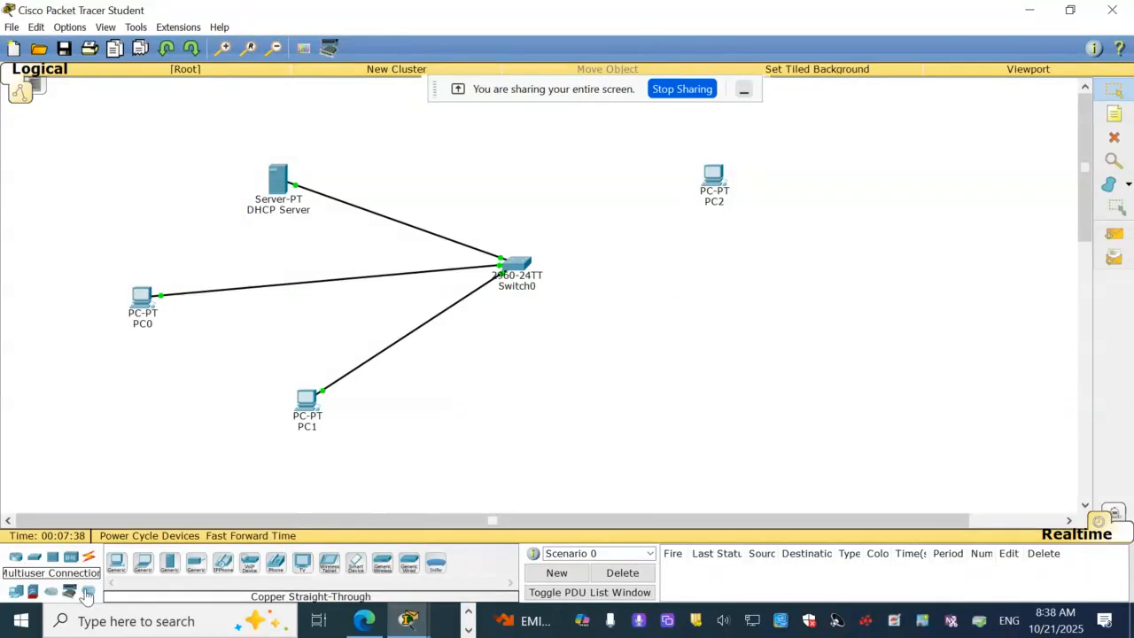
left_click(89, 564)
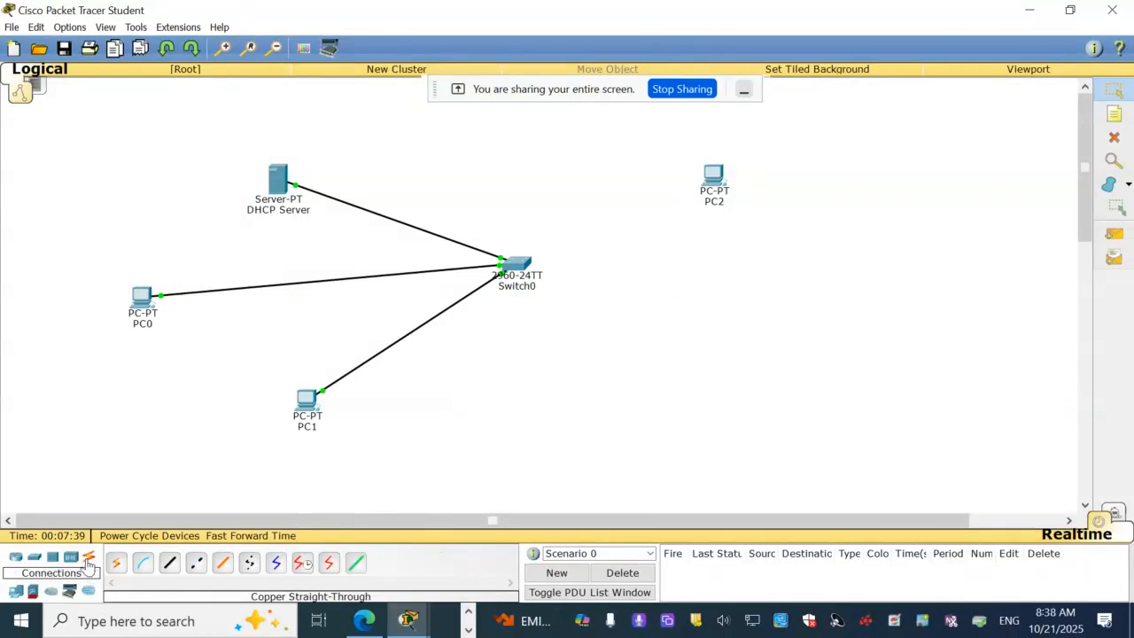
left_click(169, 563)
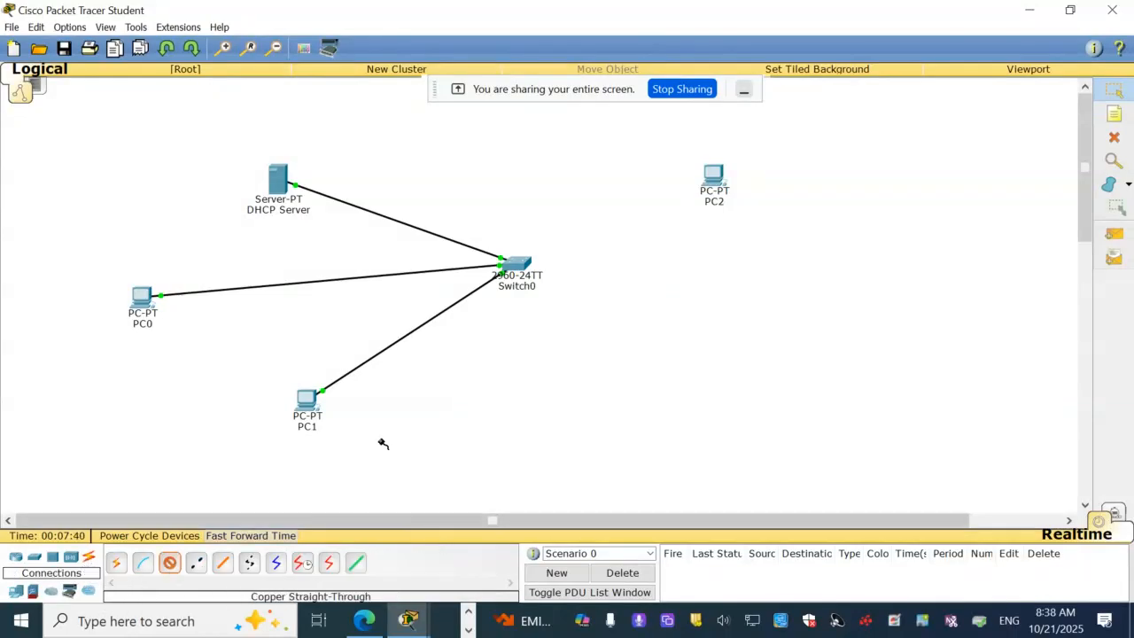
left_click(516, 268)
left_click(588, 70)
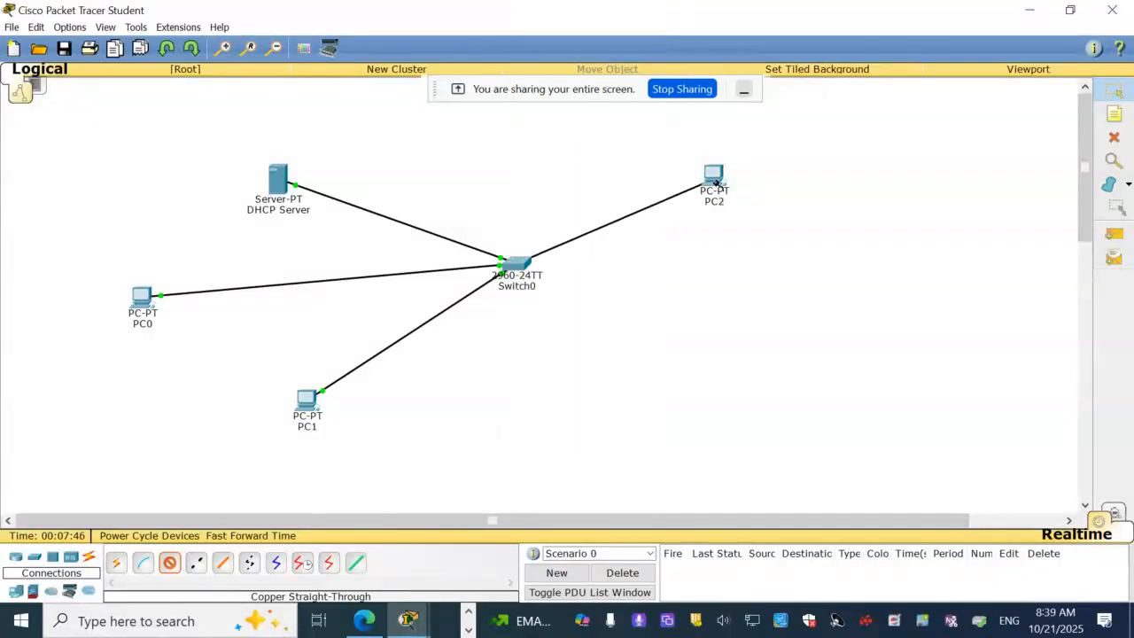
mouse_move(715, 181)
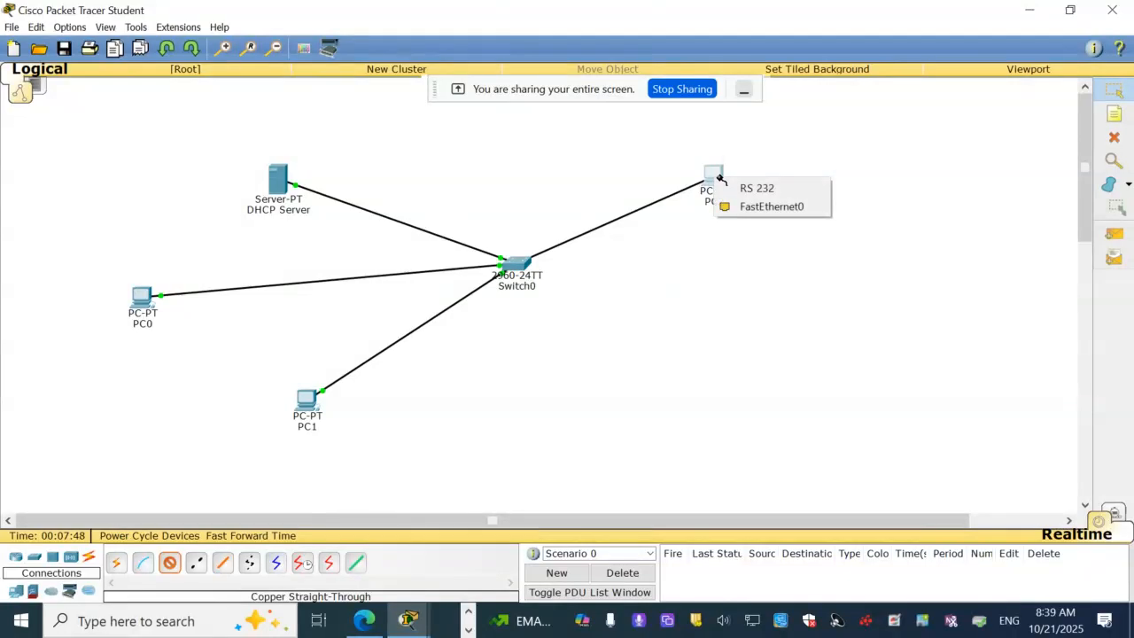
left_click(753, 207)
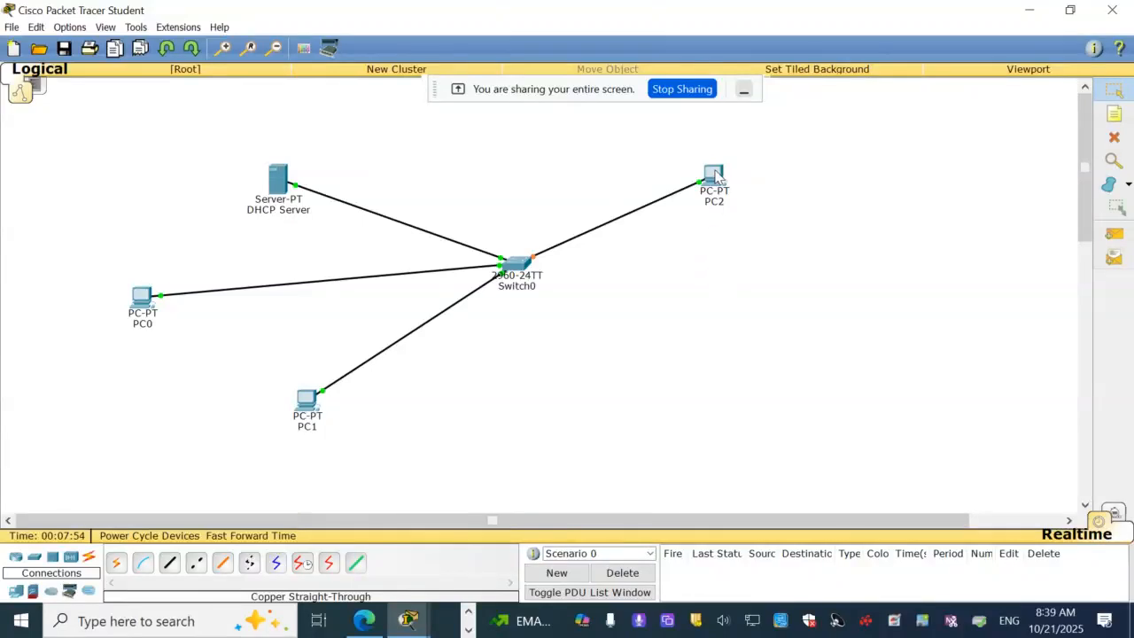
- Give PC2 the static IP address 192.168.0.55 with subnet mask 255.255.255.0 and close its window
mouse_move(716, 175)
left_click(714, 175)
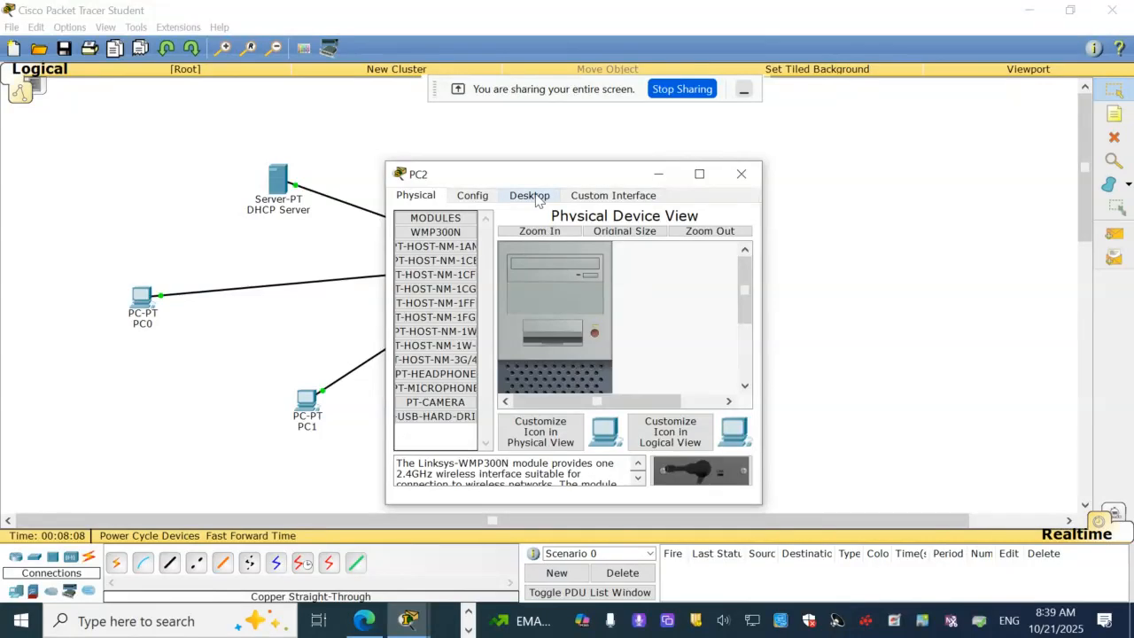
left_click(531, 196)
left_click(424, 258)
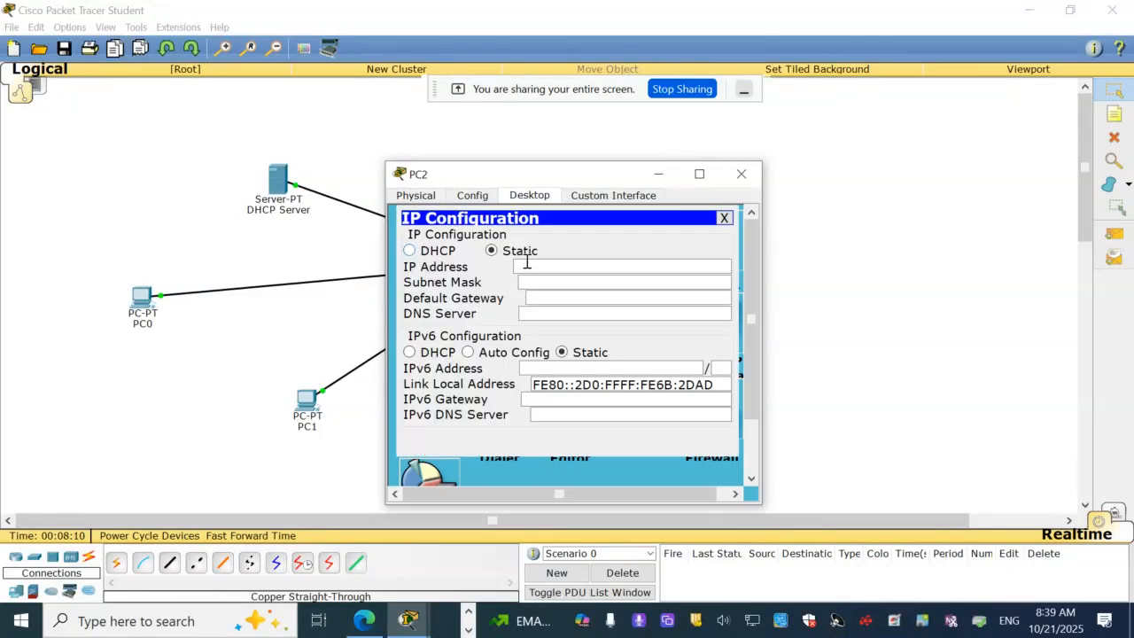
left_click(519, 263)
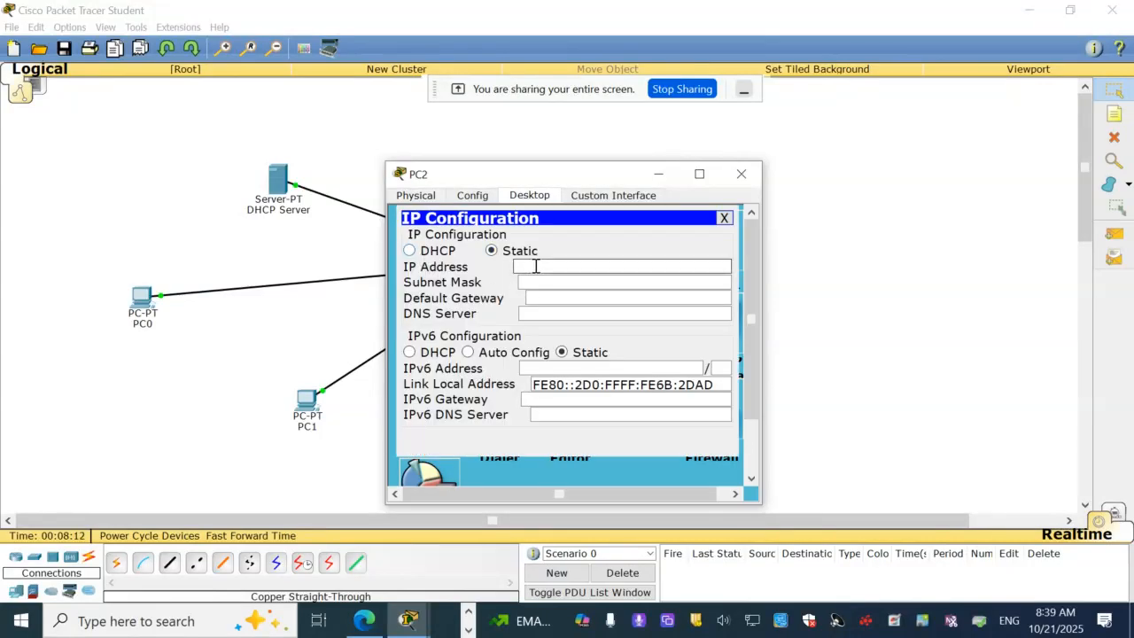
type("19")
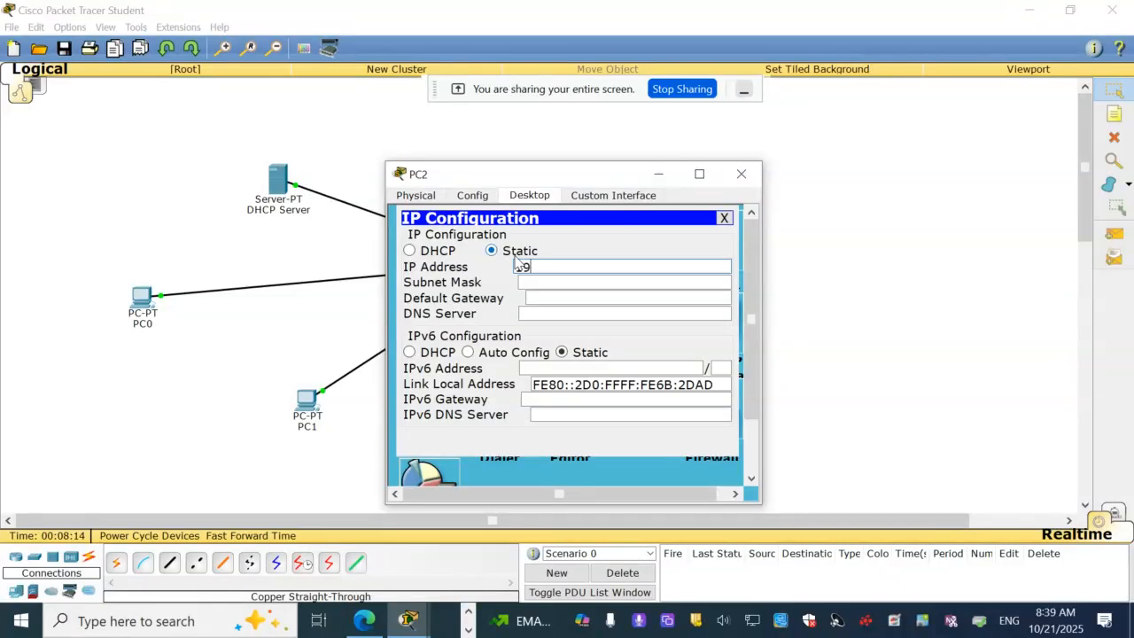
type("2.168.0.55")
left_click(524, 282)
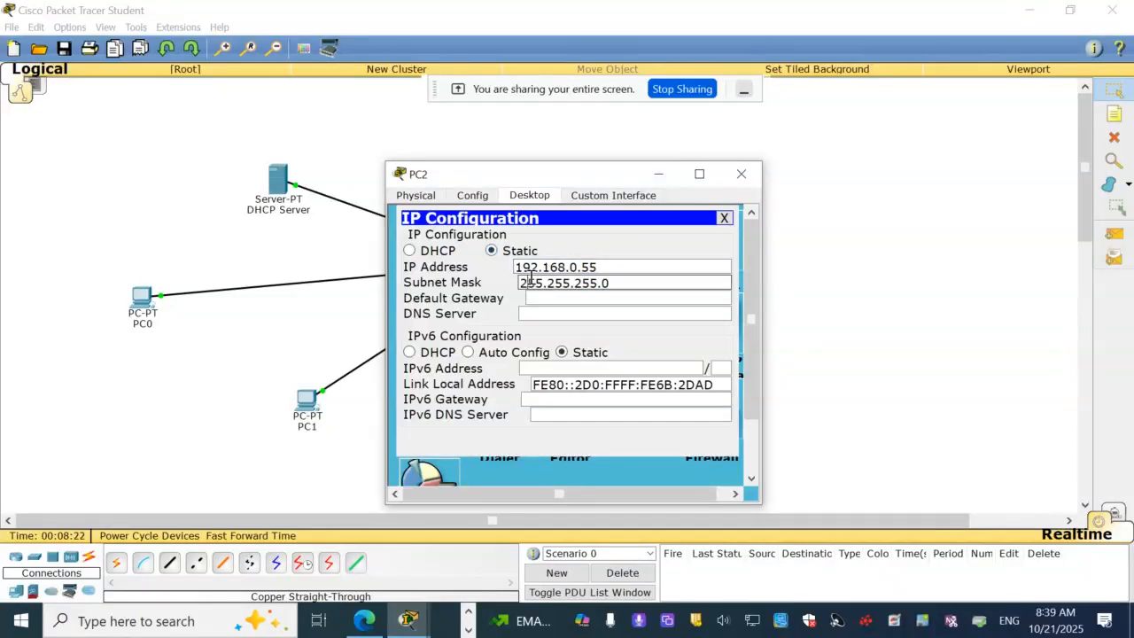
left_click(742, 173)
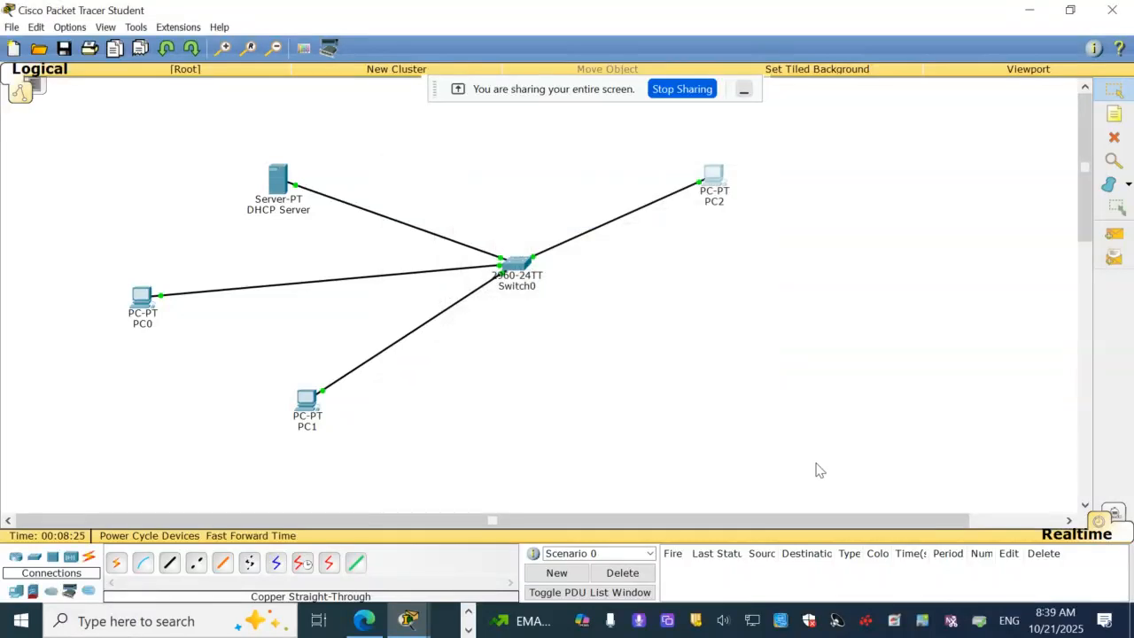
- Ping 192.168.0.3 from PC2's command prompt
left_click(719, 175)
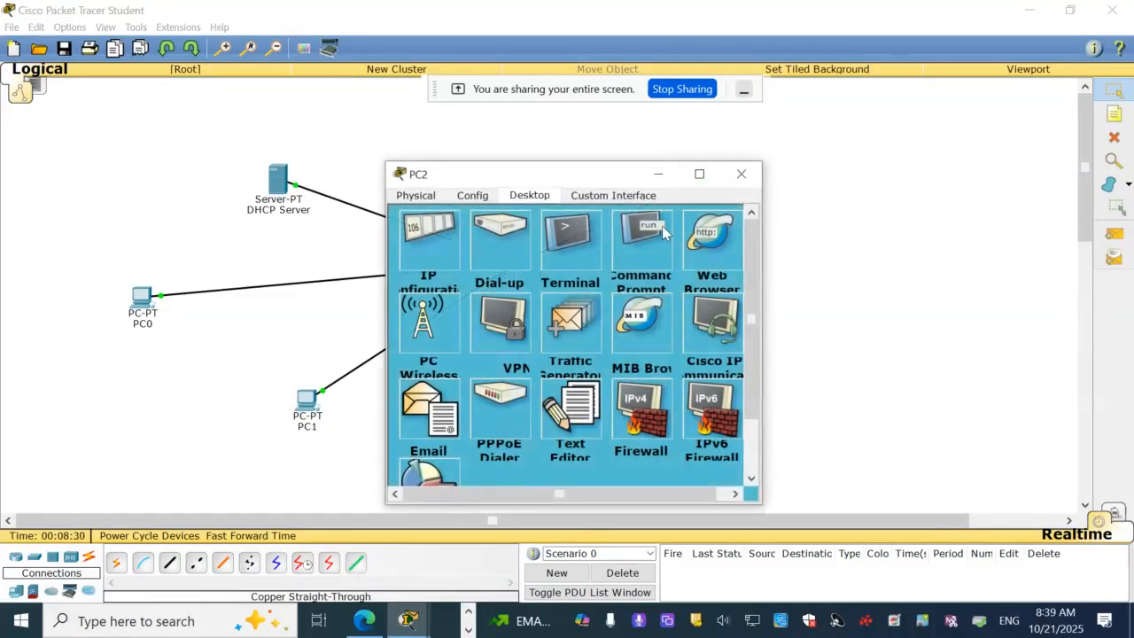
left_click(662, 234)
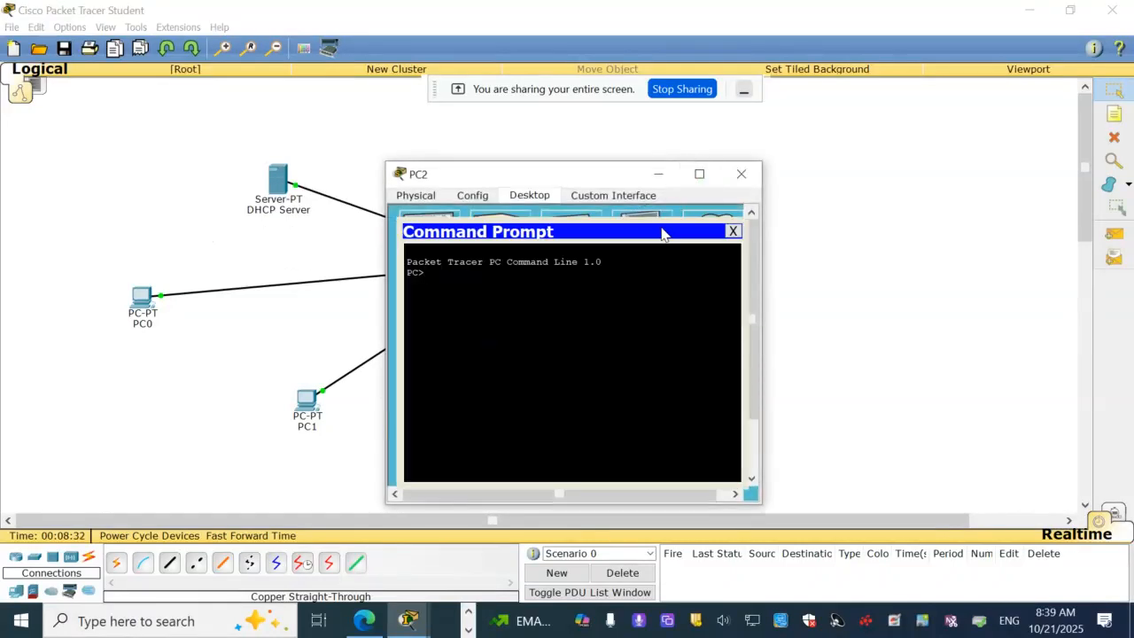
type("ping 192.168.0.3")
key("Return")
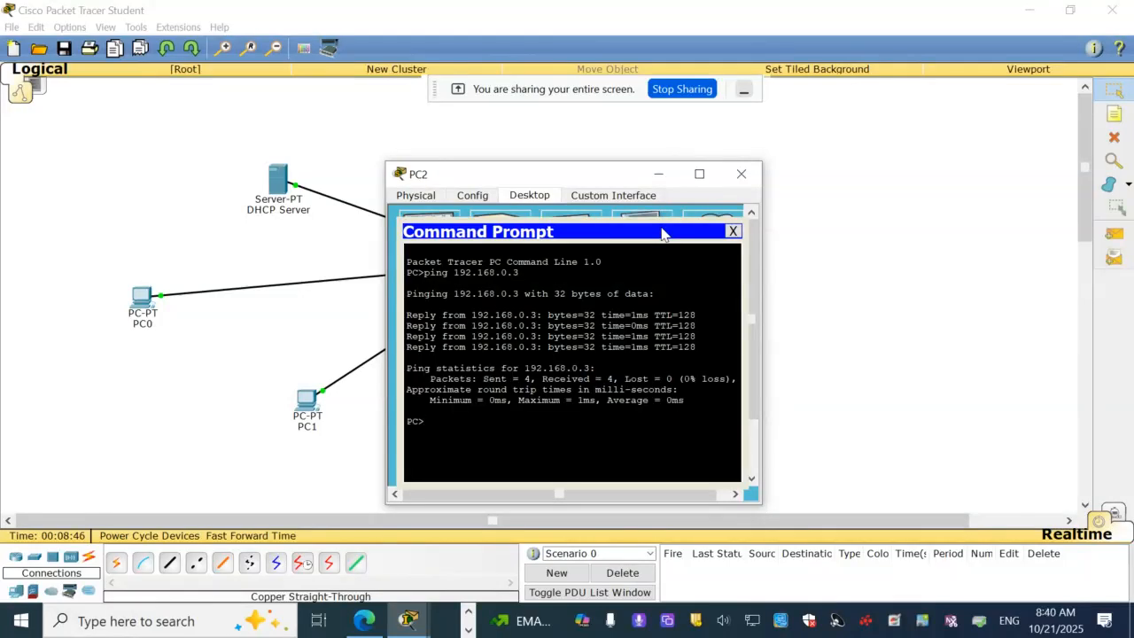
- Run ipconfig and ipconfig /all on PC2 to examine its IP address and DHCP server details
type("ipconfig")
key("Return")
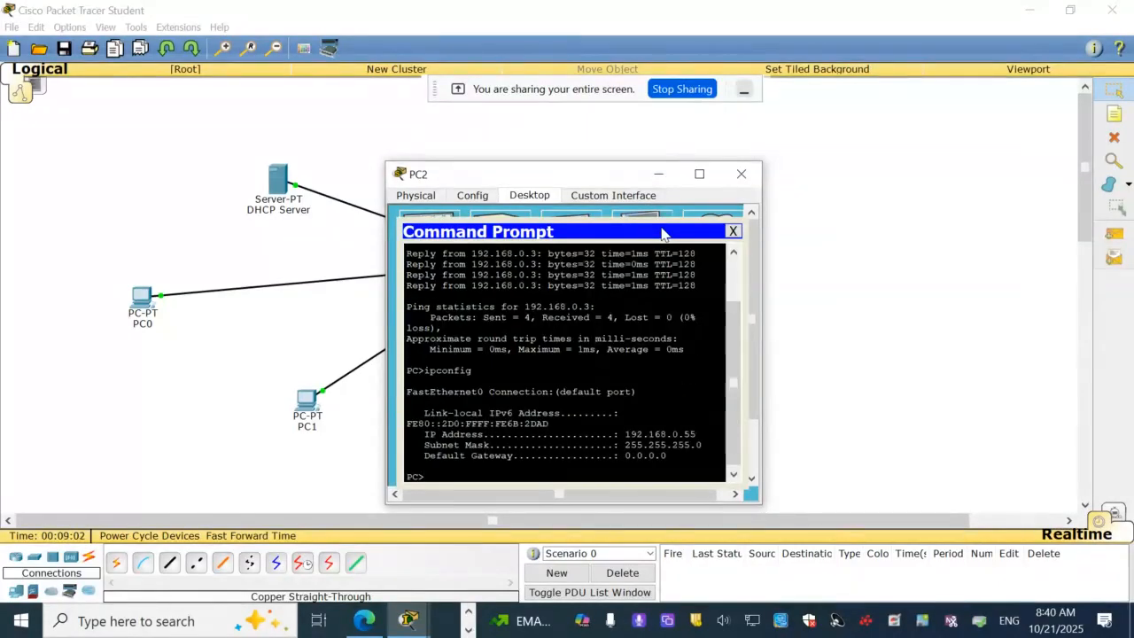
key("Up")
type("/all")
key("Return")
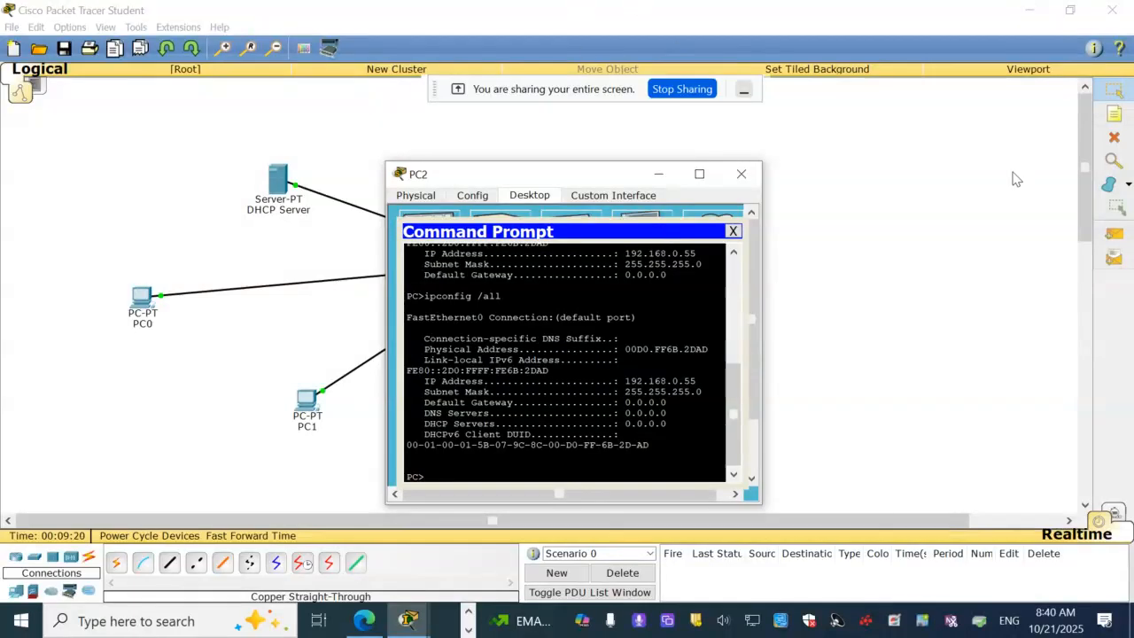
- Save the network as a new file named DHCP Activity in the Downloads folder
left_click(13, 29)
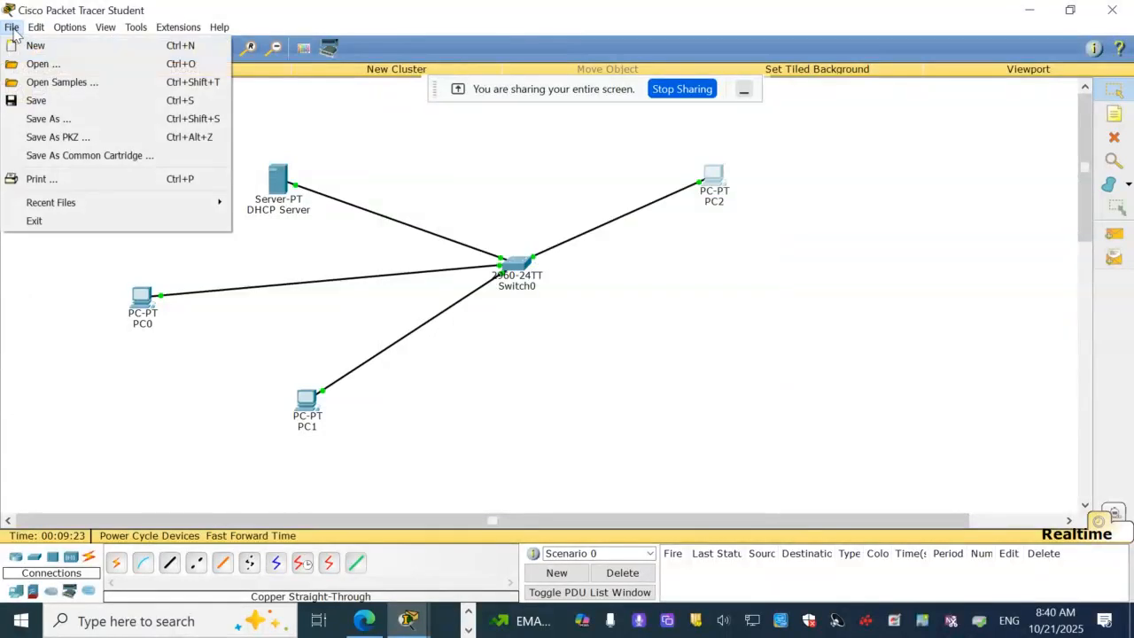
left_click(75, 122)
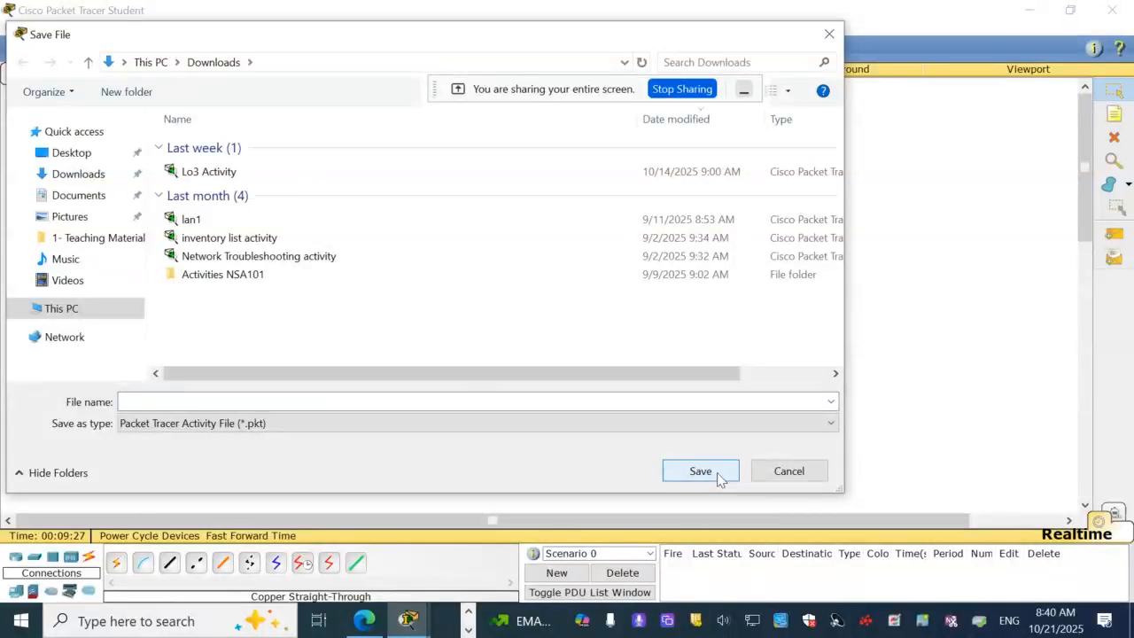
left_click(314, 398)
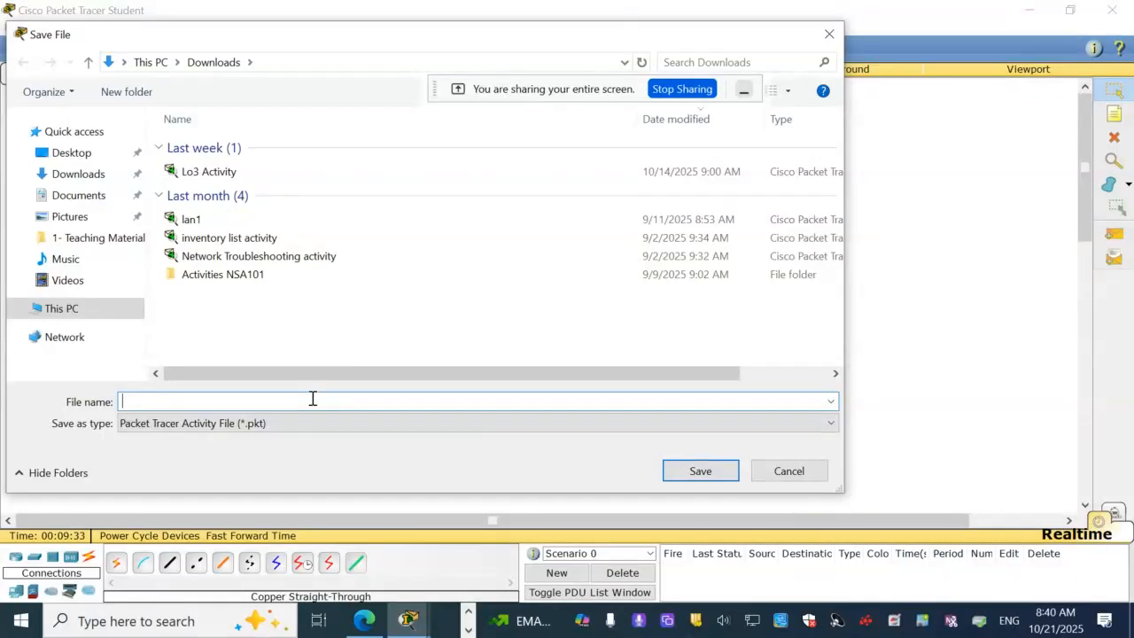
type("e")
key("BackSpace")
type("DHCP example")
key("BackSpace")
key("BackSpace")
key("BackSpace")
key("BackSpace")
key("BackSpace")
key("BackSpace")
key("BackSpace")
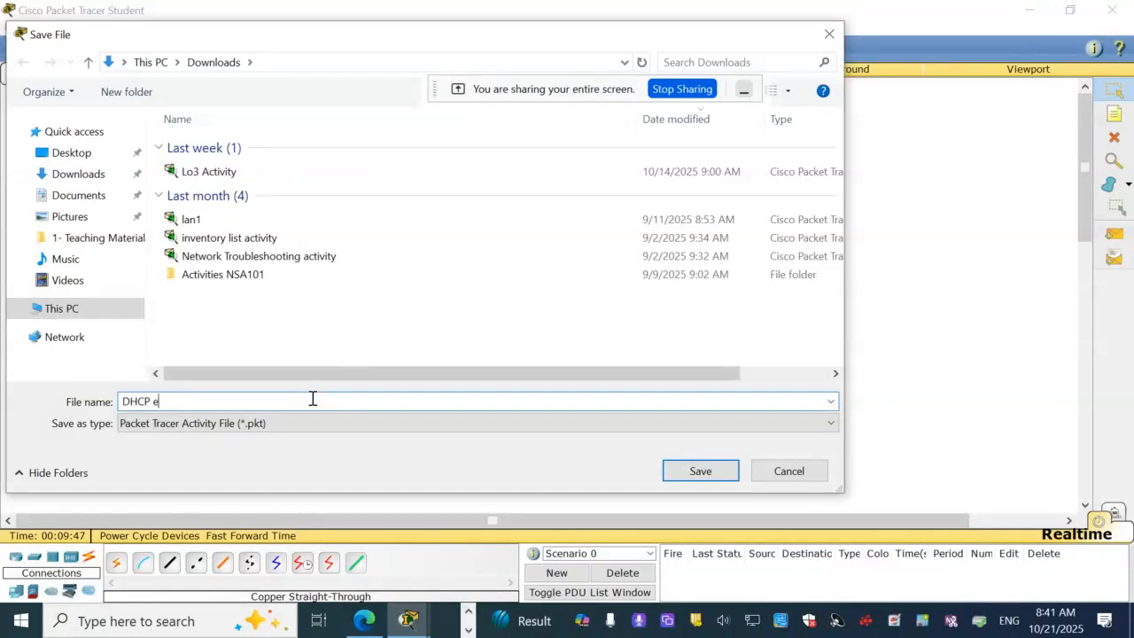
type("Activity")
left_click(684, 471)
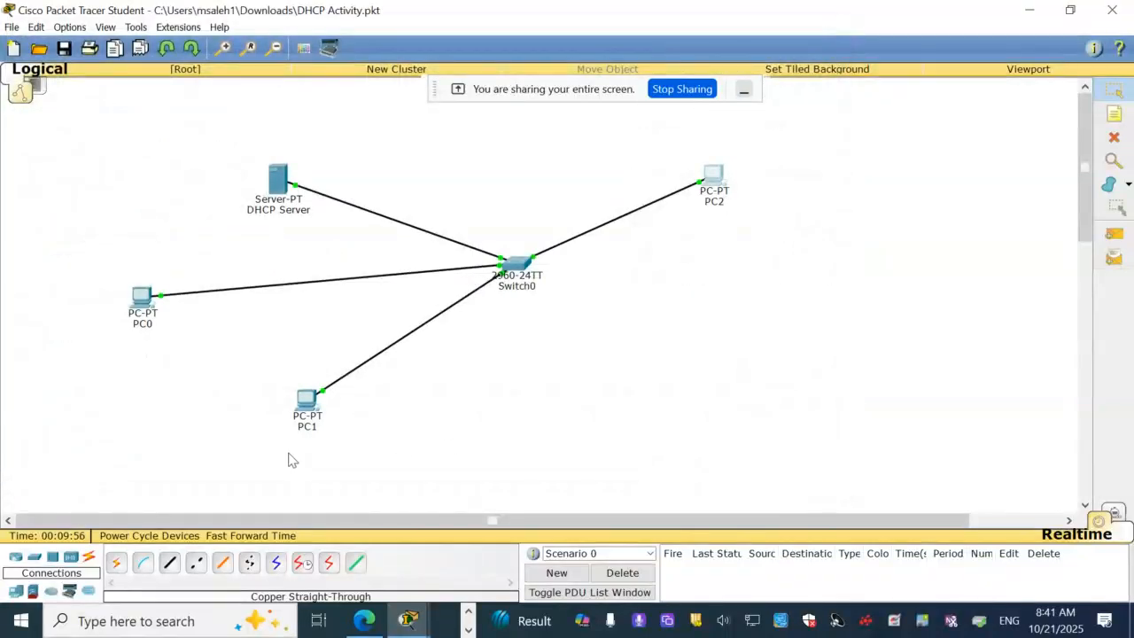
- Display the available router models, then switch to the browser's Collaborate session to turn on audio sharing and return to Packet Tracer
left_click(18, 558)
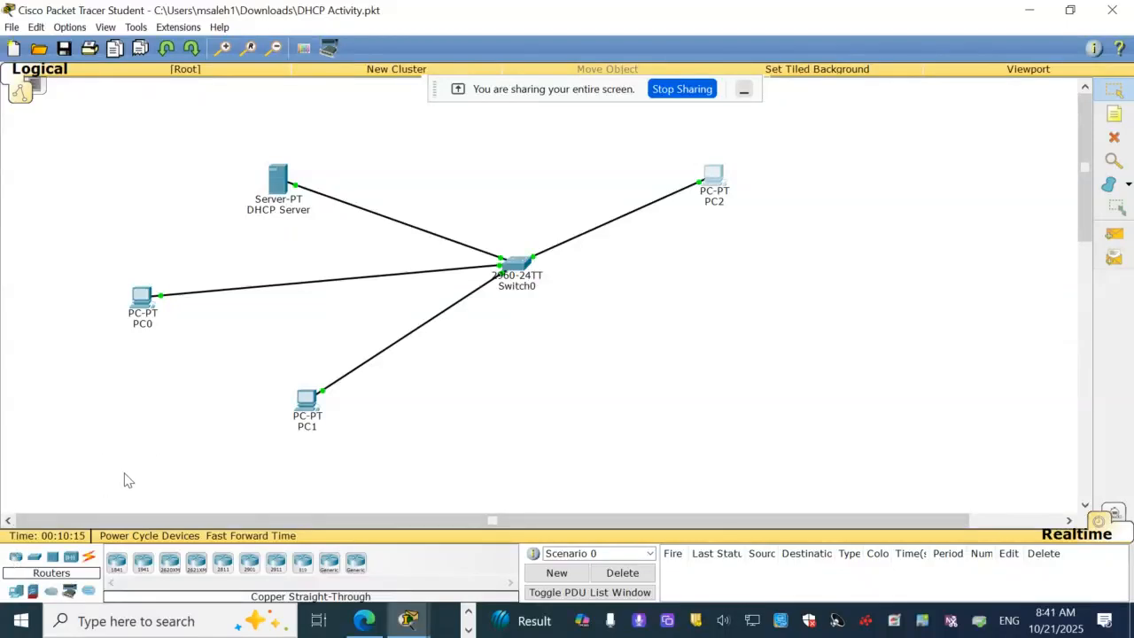
left_click(1029, 10)
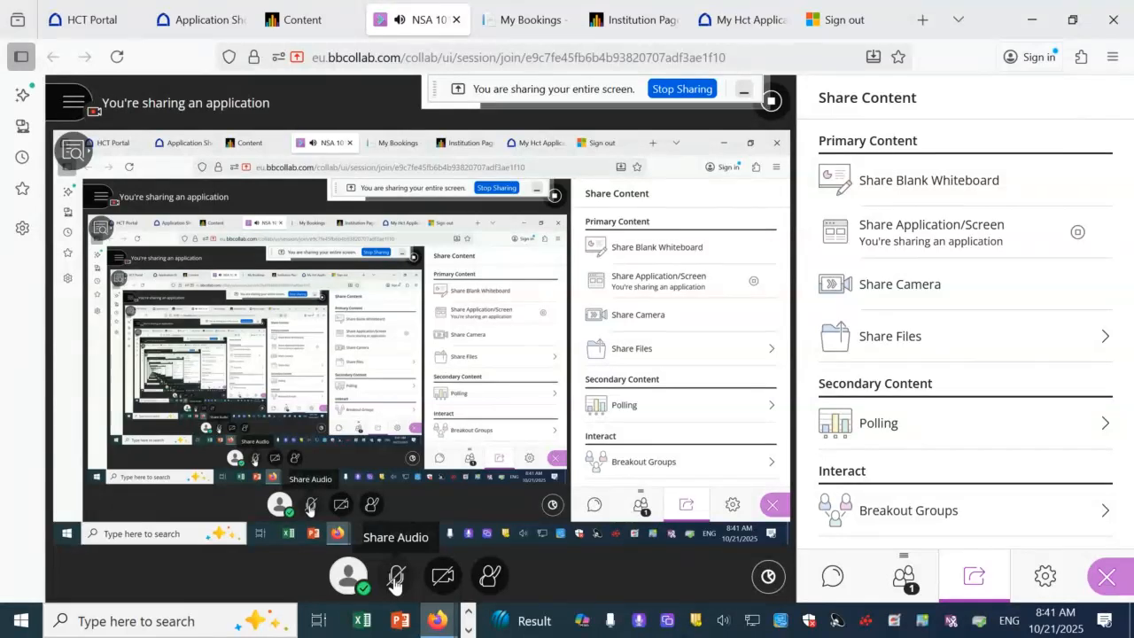
left_click(396, 580)
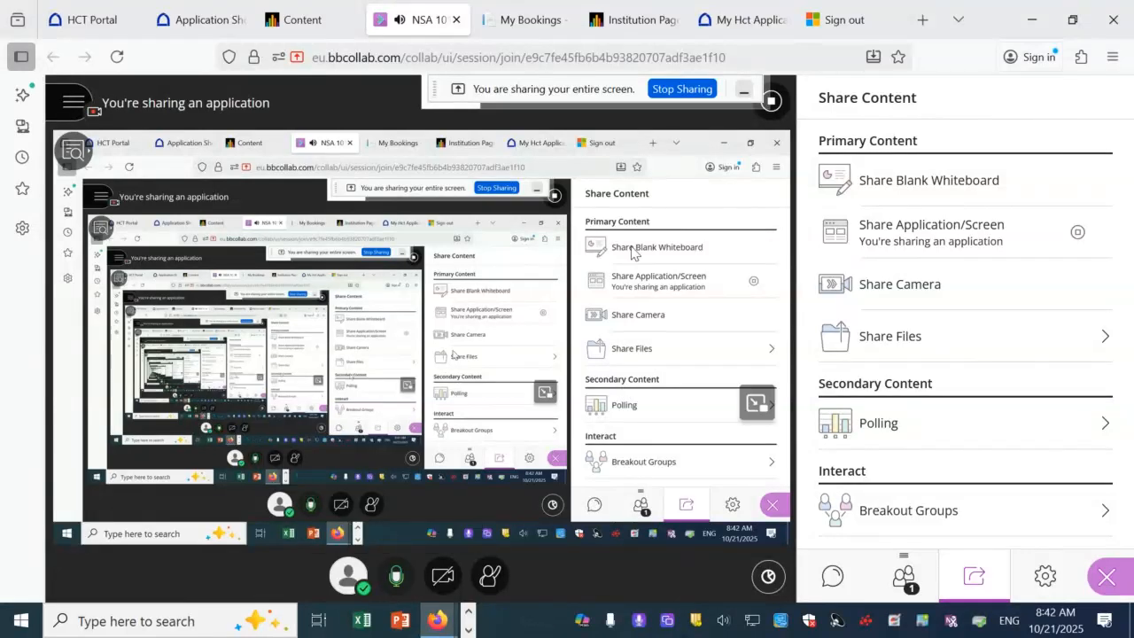
left_click(468, 630)
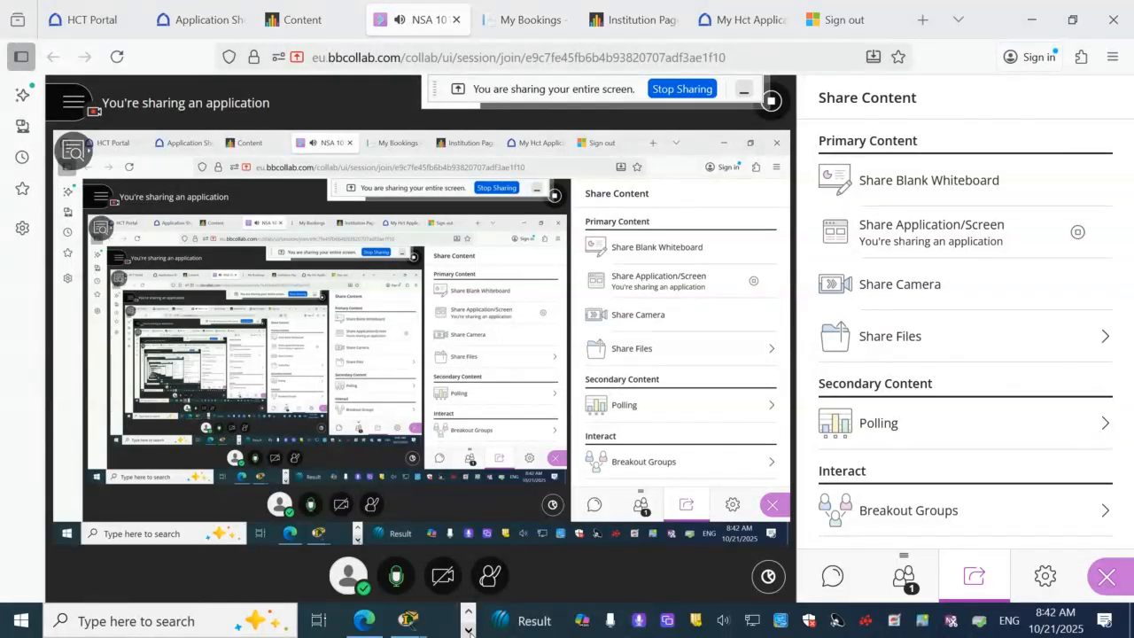
mouse_move(447, 606)
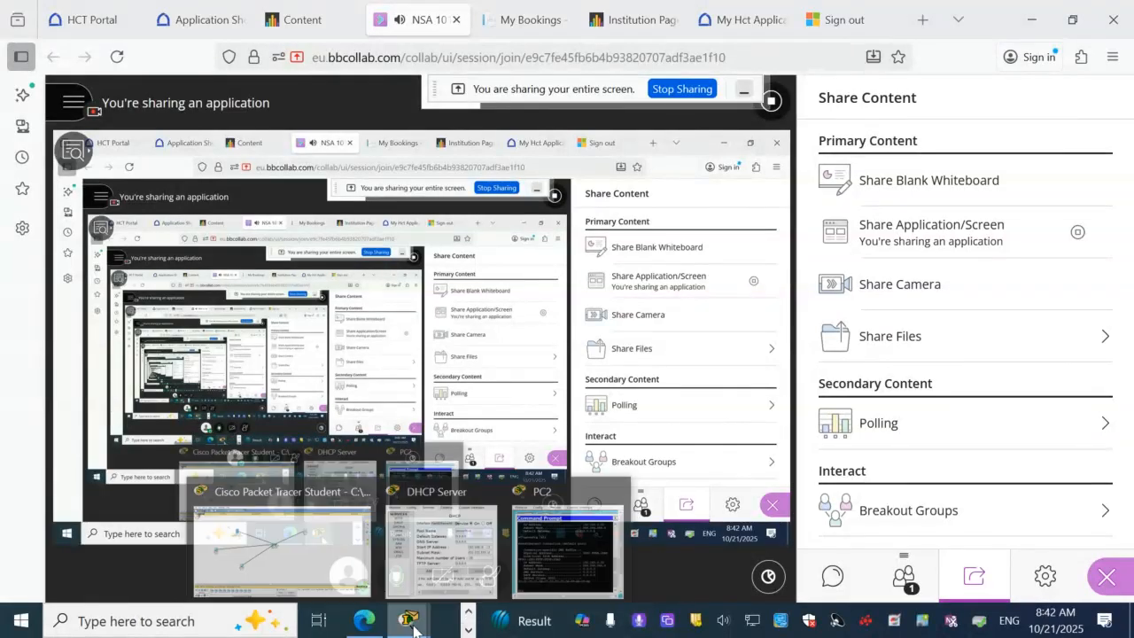
left_click(281, 541)
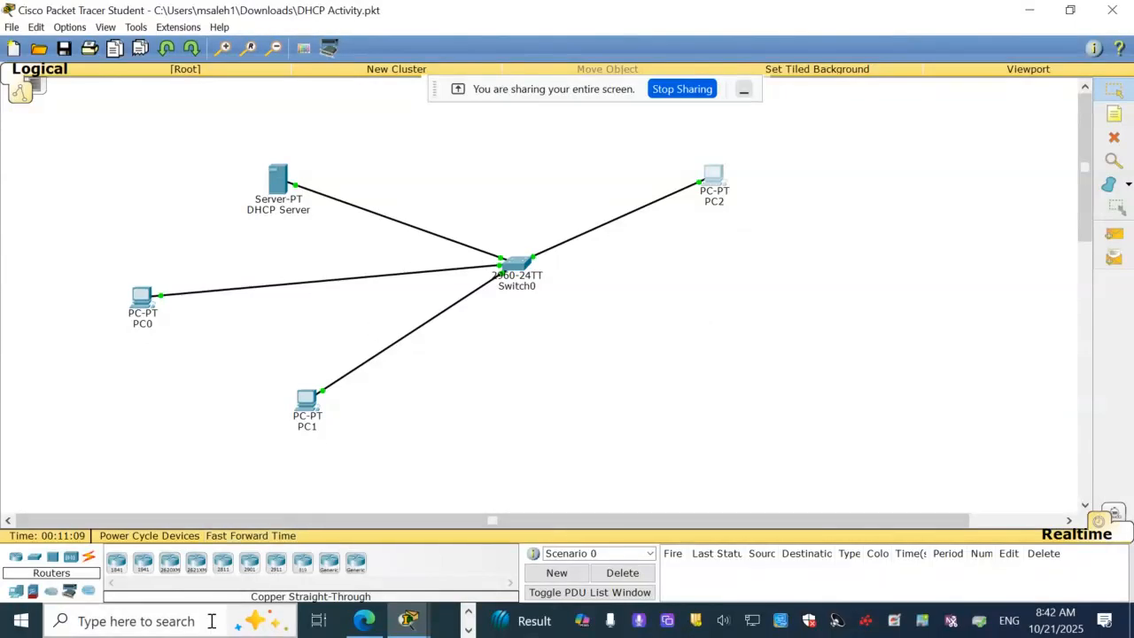
- Add a 2901 router to the workspace, to the lower right of the switch
left_click(251, 567)
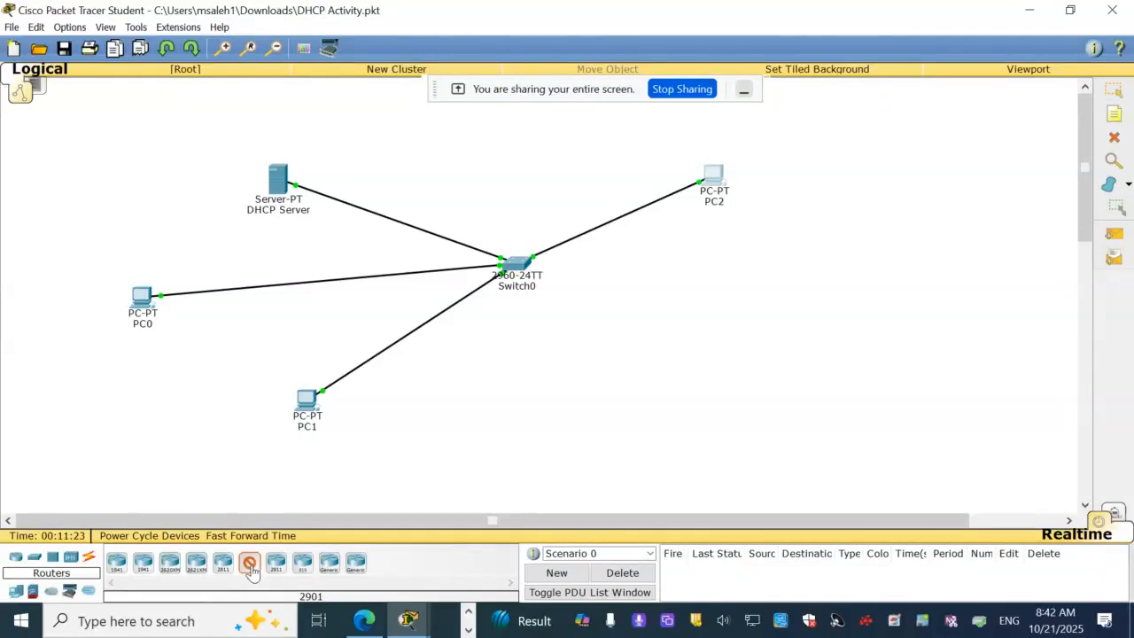
left_click(675, 327)
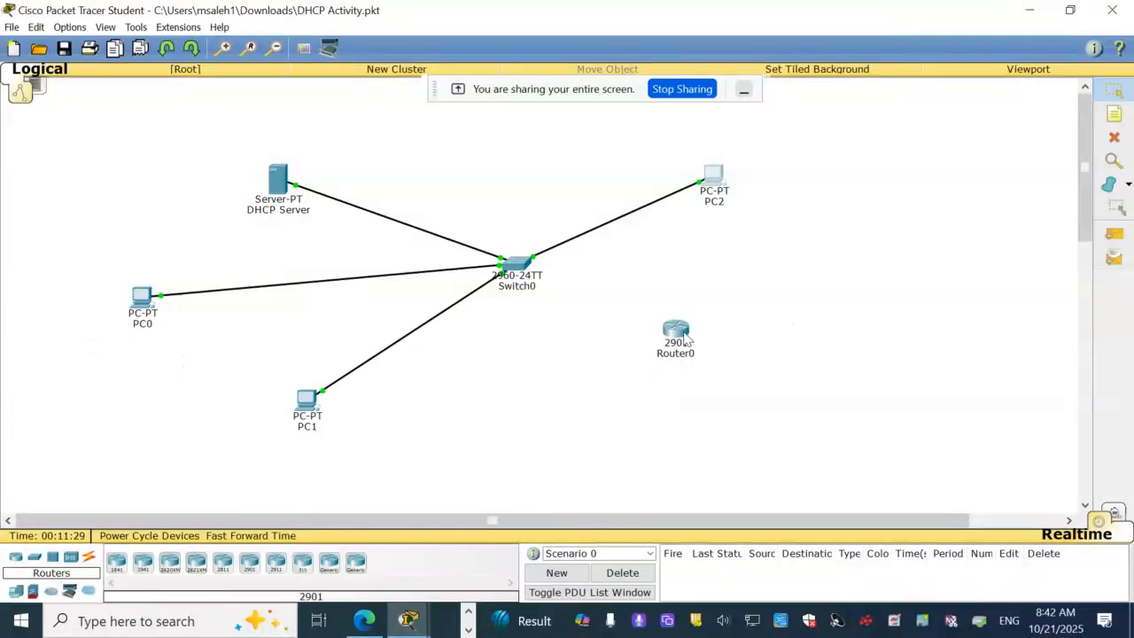
mouse_move(678, 333)
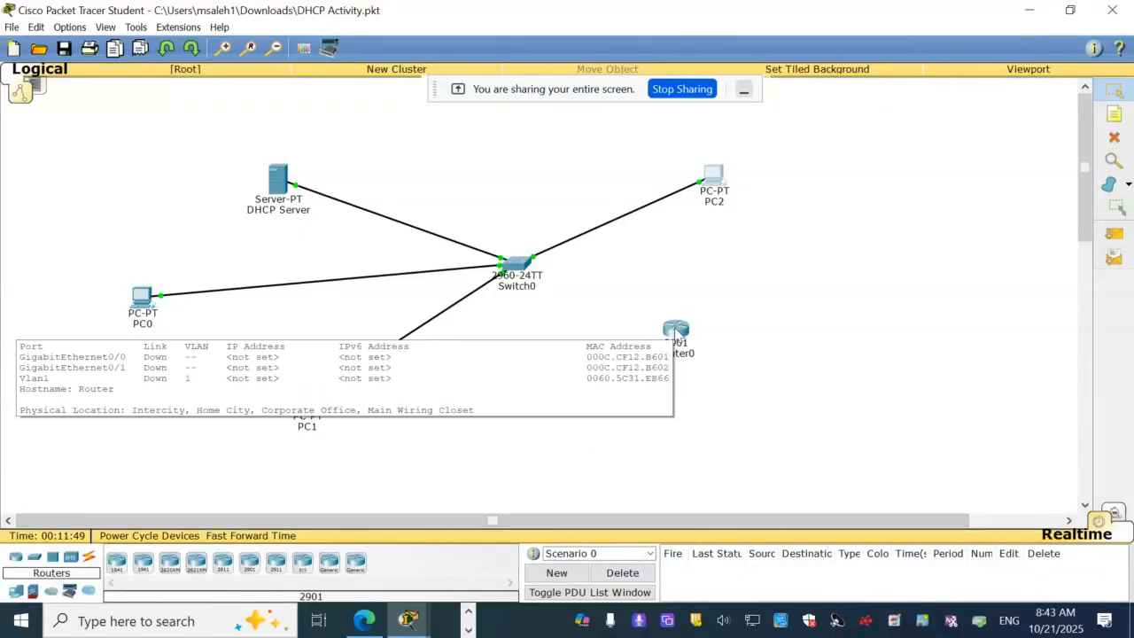
- Connect the router's GigabitEthernet0/0 port to the switch's FastEthernet0/4 port with a copper straight-through cable
left_click(92, 562)
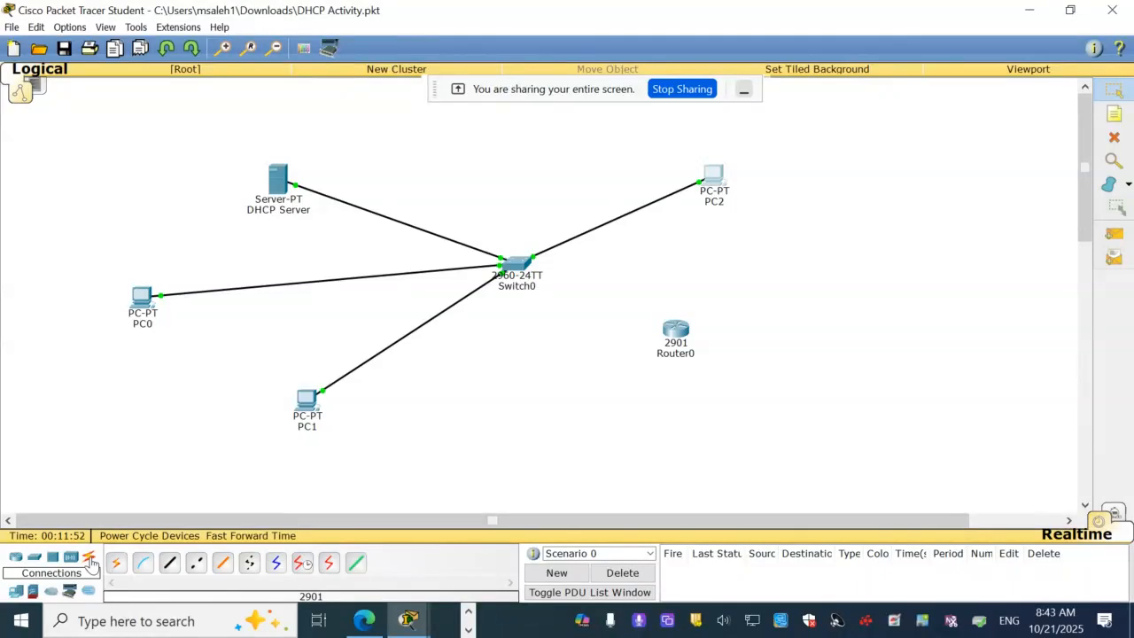
left_click(169, 562)
left_click(675, 330)
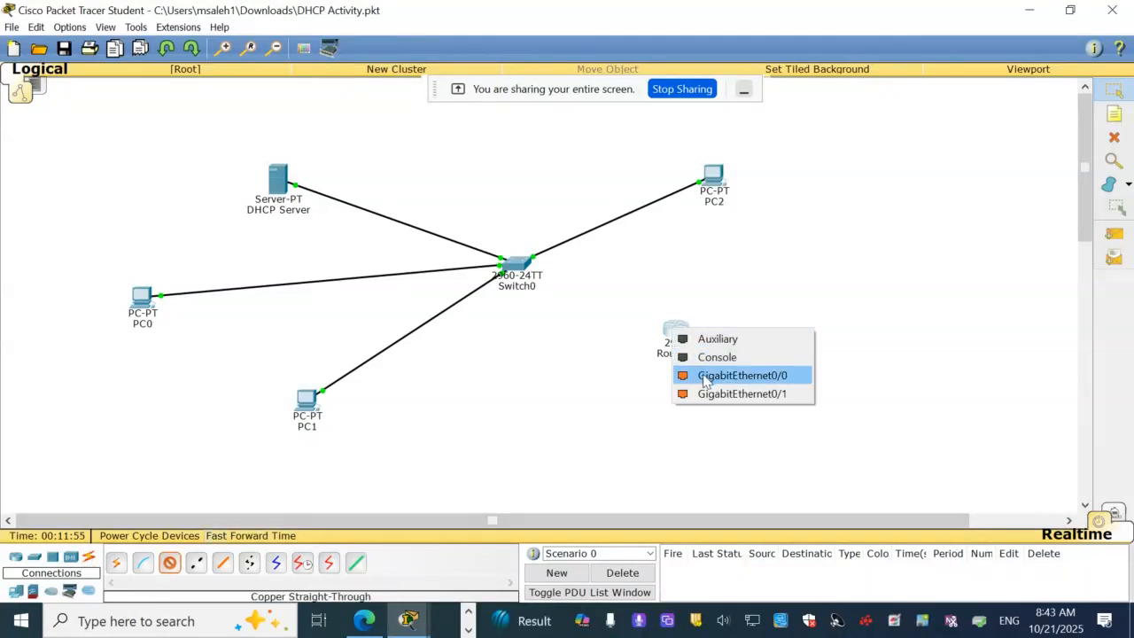
left_click(708, 379)
left_click(518, 264)
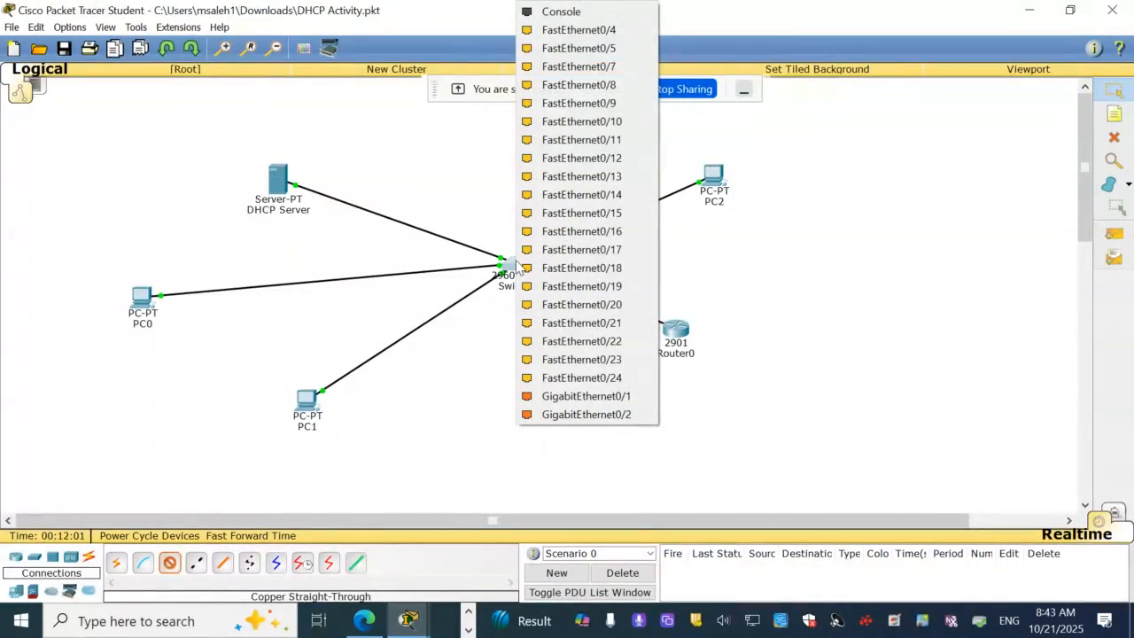
left_click(650, 33)
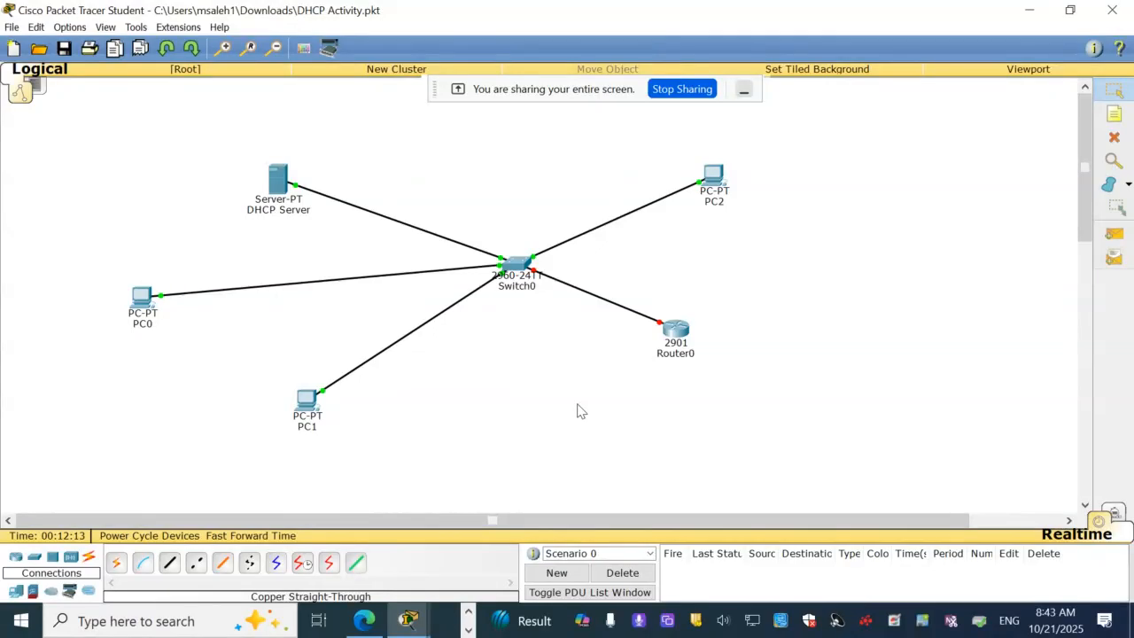
- Open the router's GigabitEthernet0/0 interface configuration in a maximized window and turn the port on
left_click(675, 330)
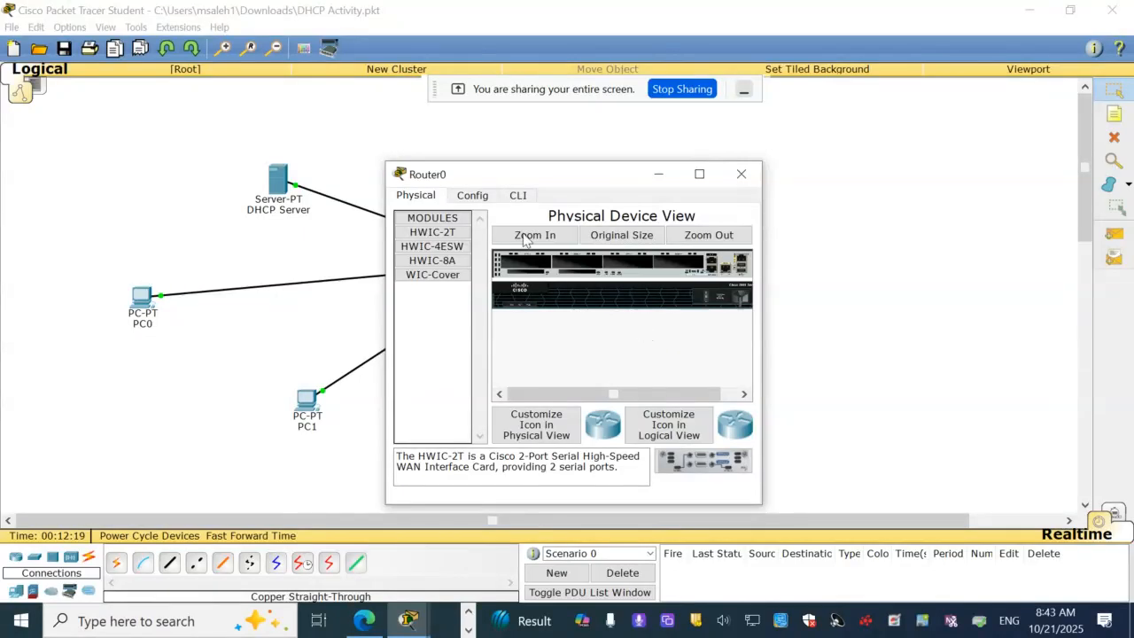
left_click(472, 197)
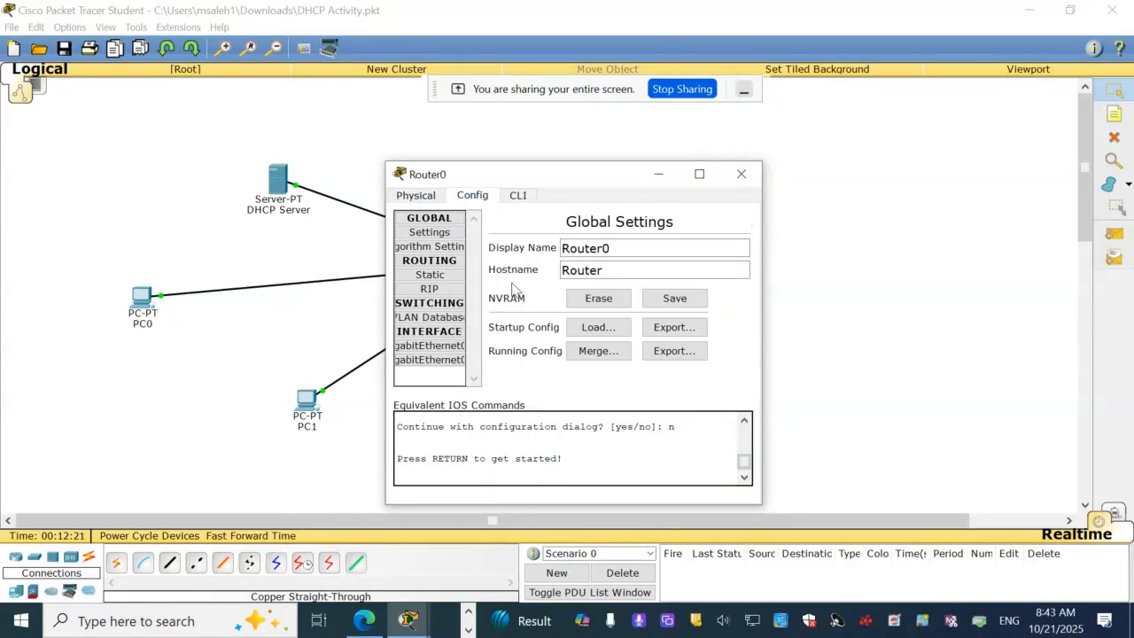
left_click(451, 348)
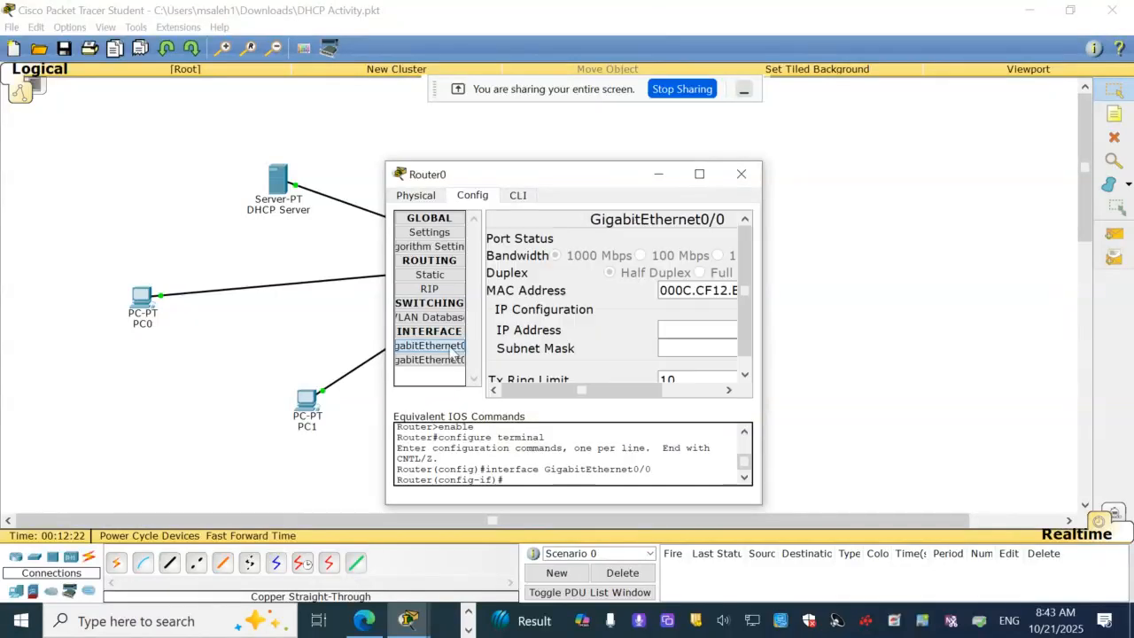
left_click(698, 174)
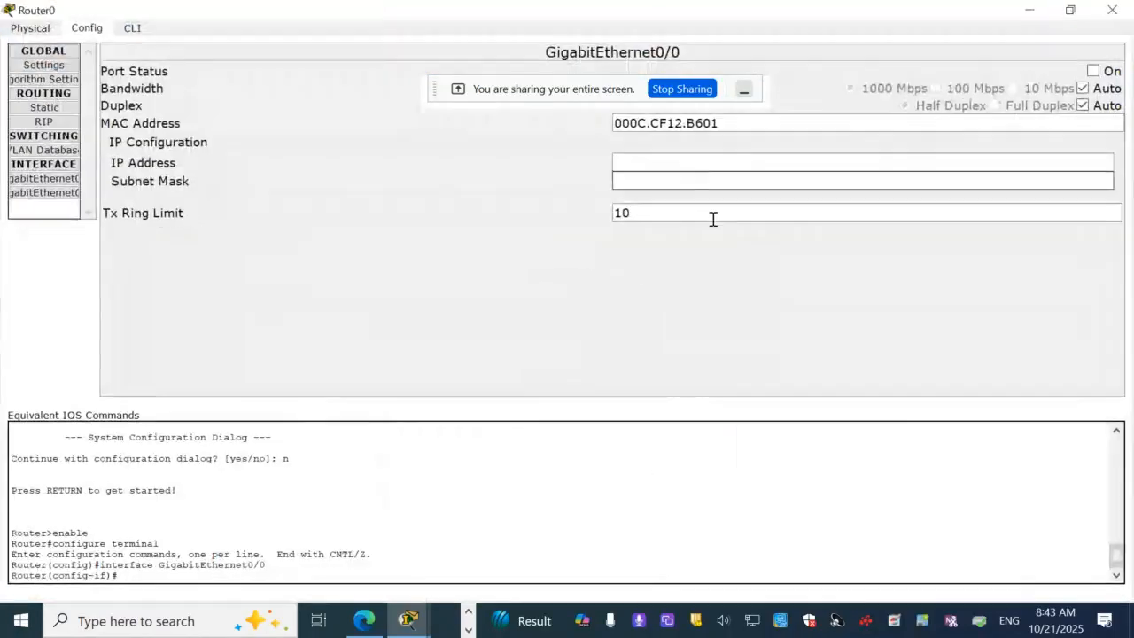
left_click(1093, 71)
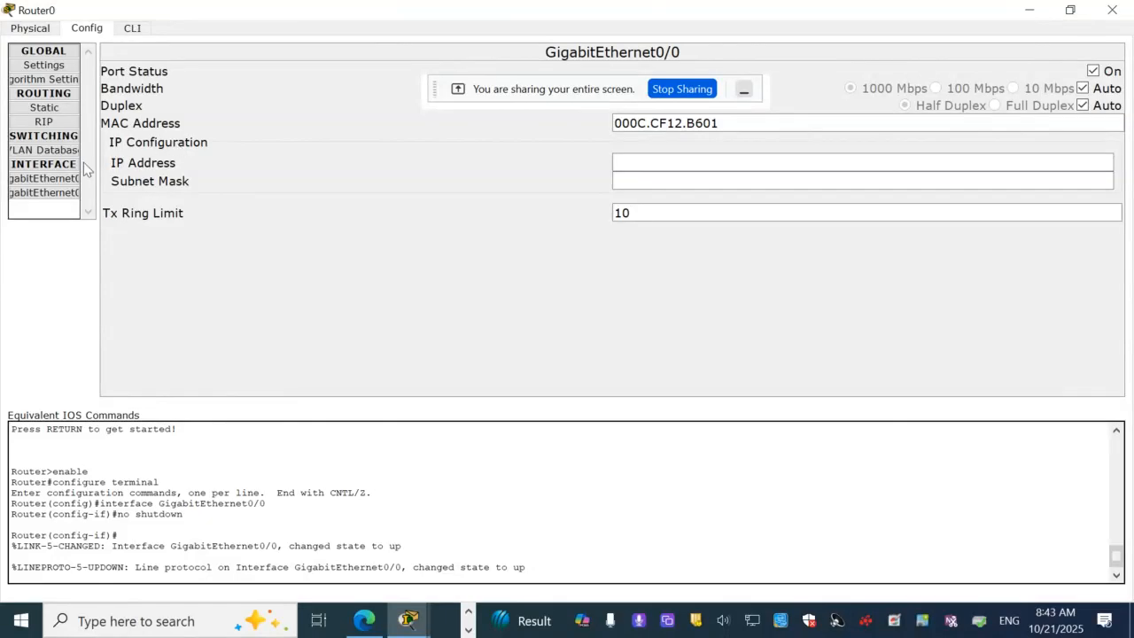
- Set the router's GigabitEthernet0/0 IP address to 192.168.0.1 with subnet mask 255.255.255.0 and close the router's window
left_click(44, 178)
left_click(644, 162)
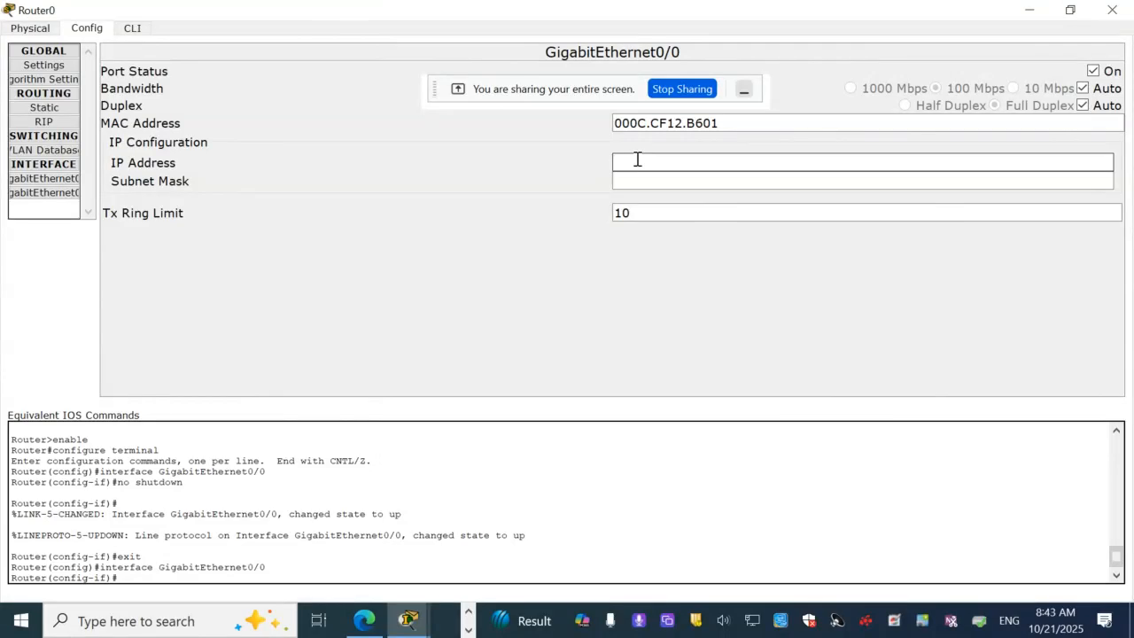
type("192.168.0.1")
key("Tab")
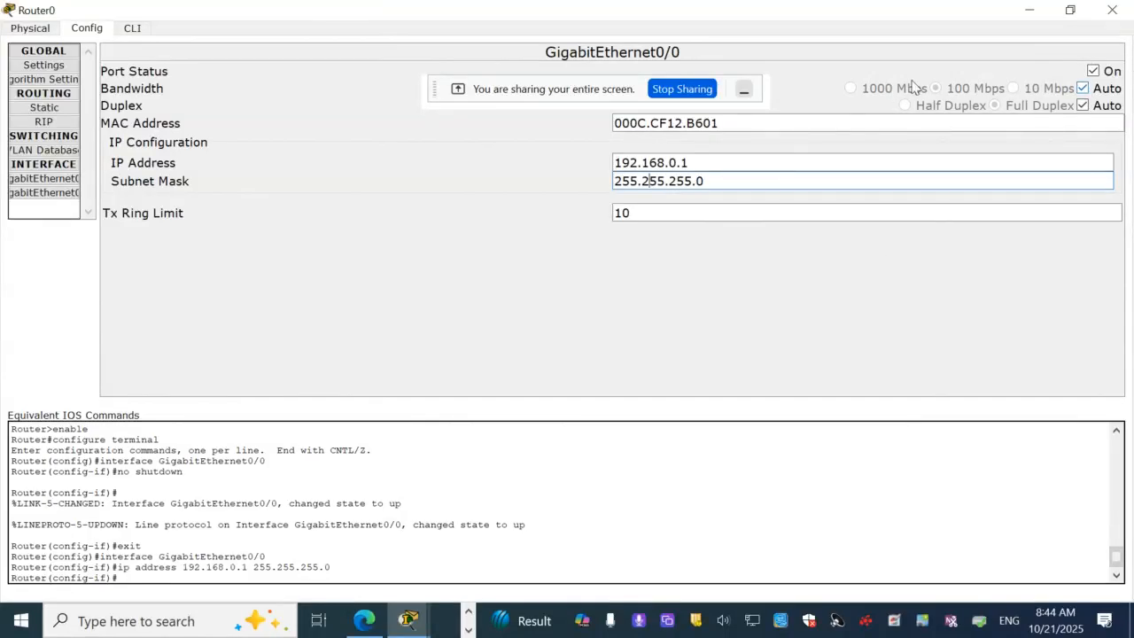
left_click(1114, 10)
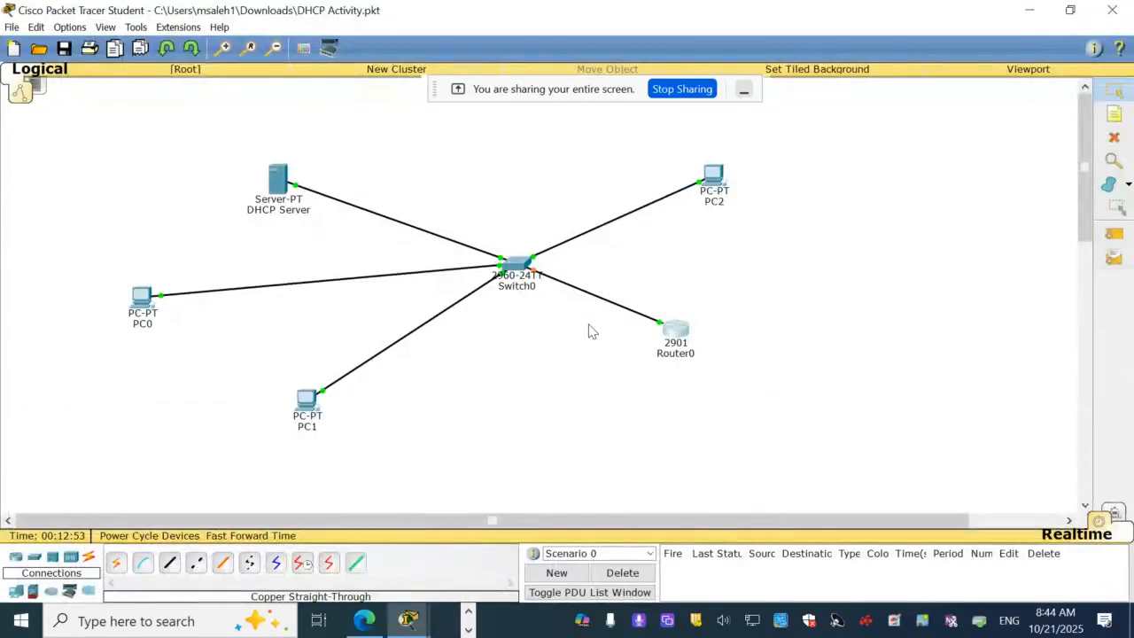
- Exit Packet Tracer and save the changes to the DHCP Activity file
mouse_move(687, 332)
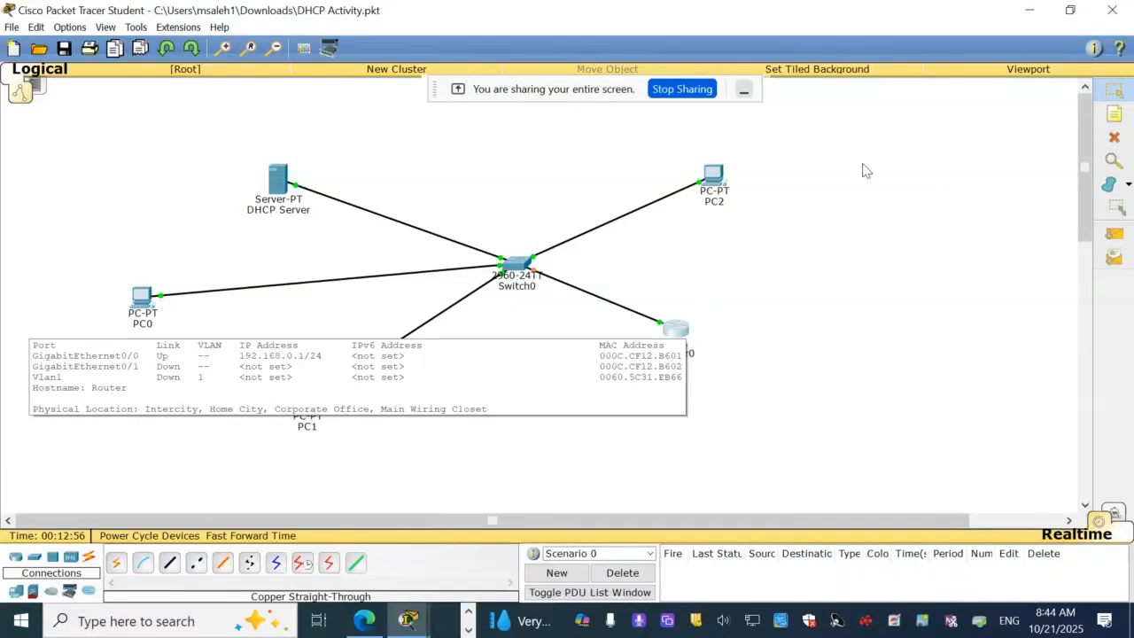
left_click(1107, 12)
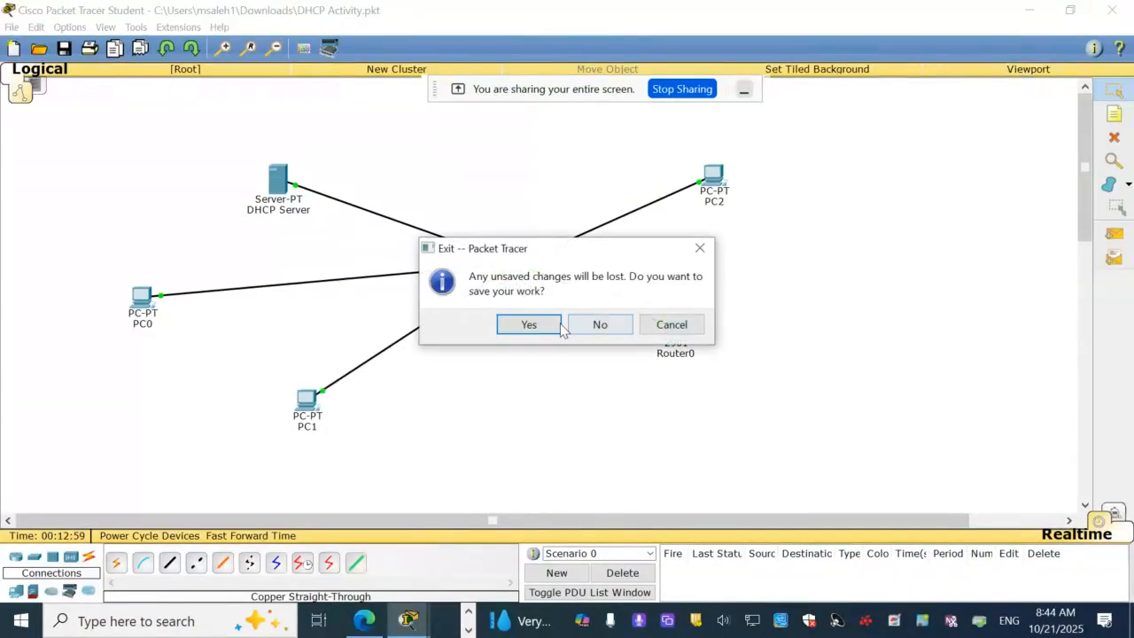
left_click(550, 326)
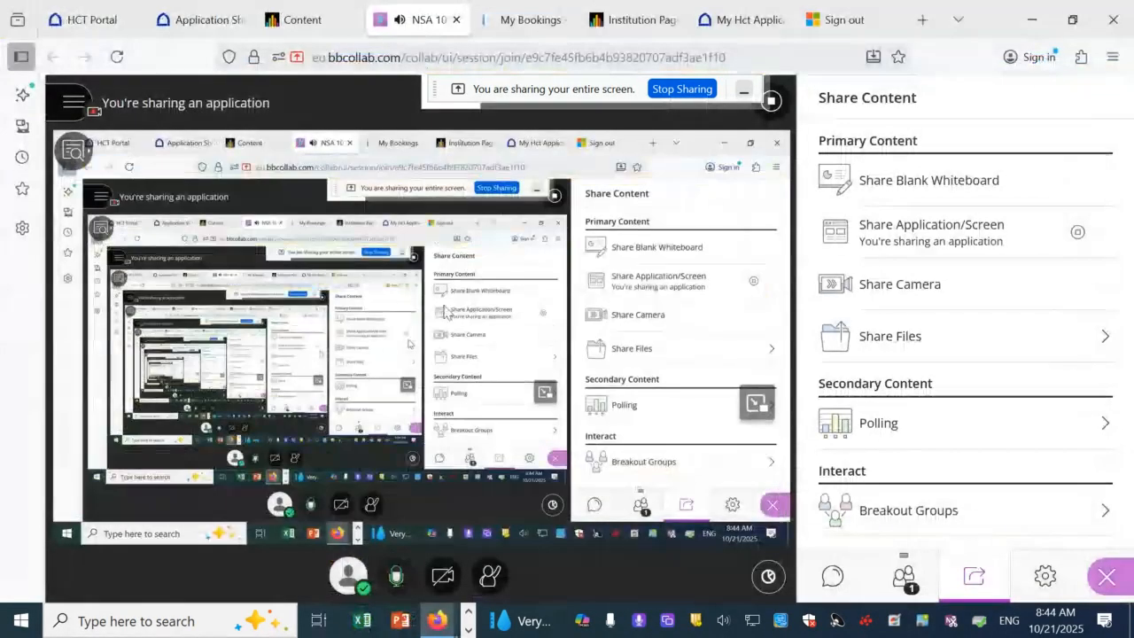